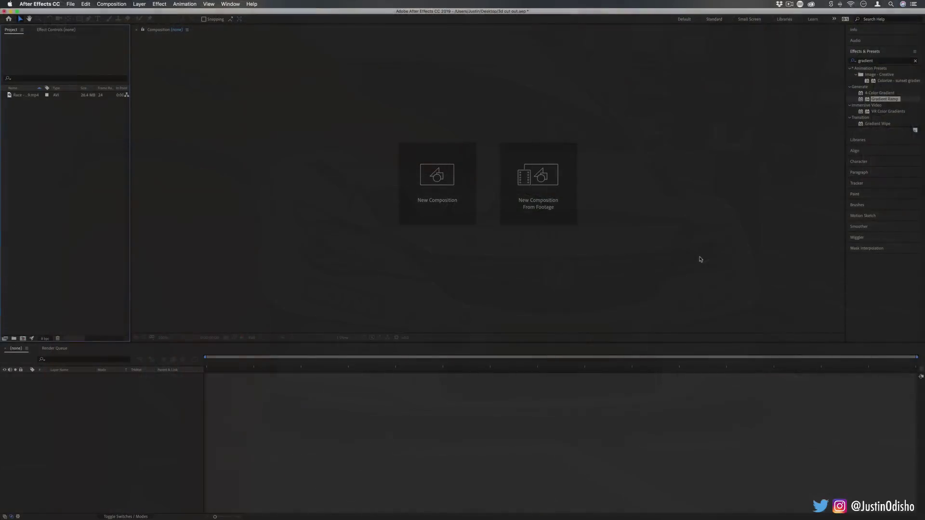
- Build the 'Race - 16939' composition from the Race .mp4 race-car footage
{"action": "left_click", "coordinate": [27, 95]}
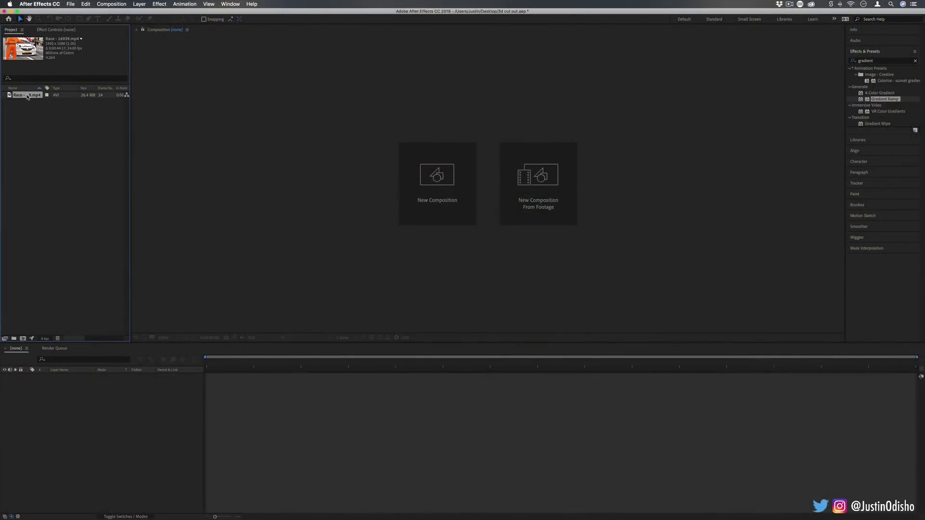
{"action": "left_click_drag", "start_coordinate": [22, 97], "coordinate": [427, 212]}
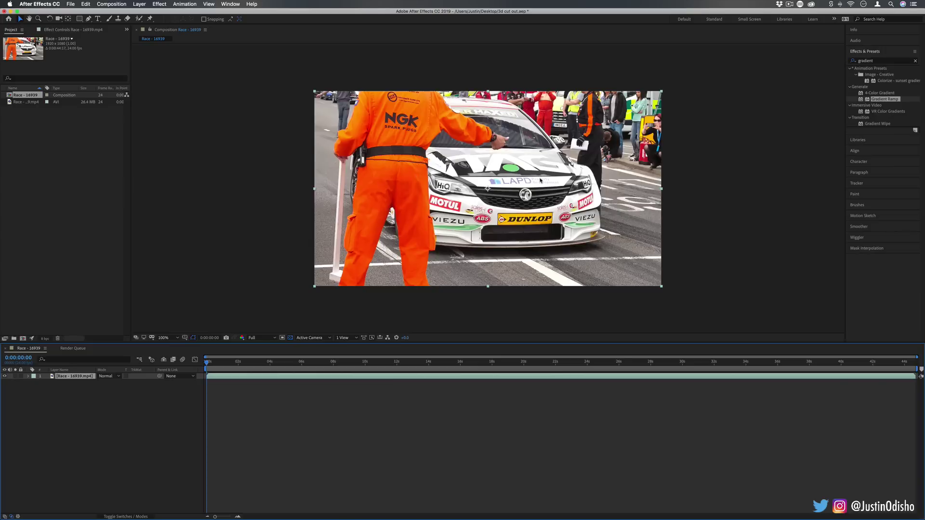
{"action": "left_click", "coordinate": [301, 362]}
{"action": "left_click_drag", "start_coordinate": [306, 362], "coordinate": [322, 362]}
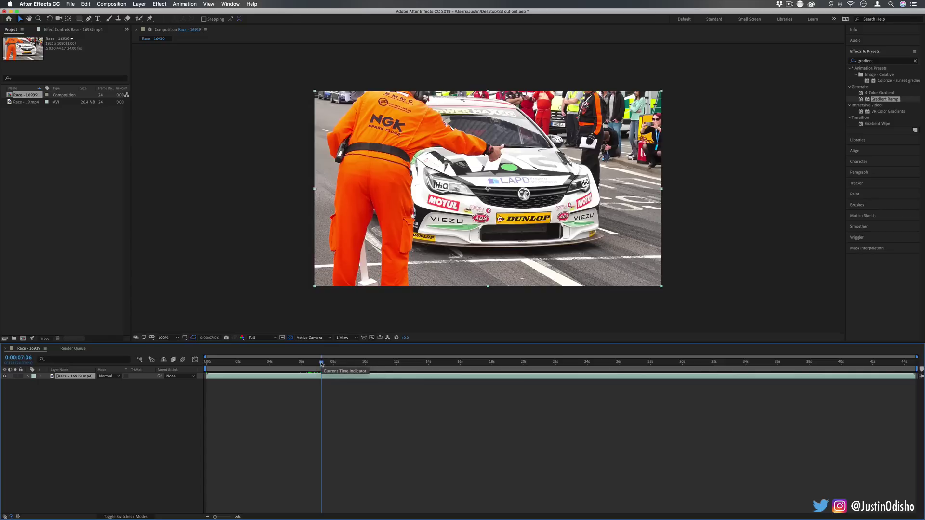
{"action": "left_click_drag", "start_coordinate": [322, 365], "coordinate": [198, 369]}
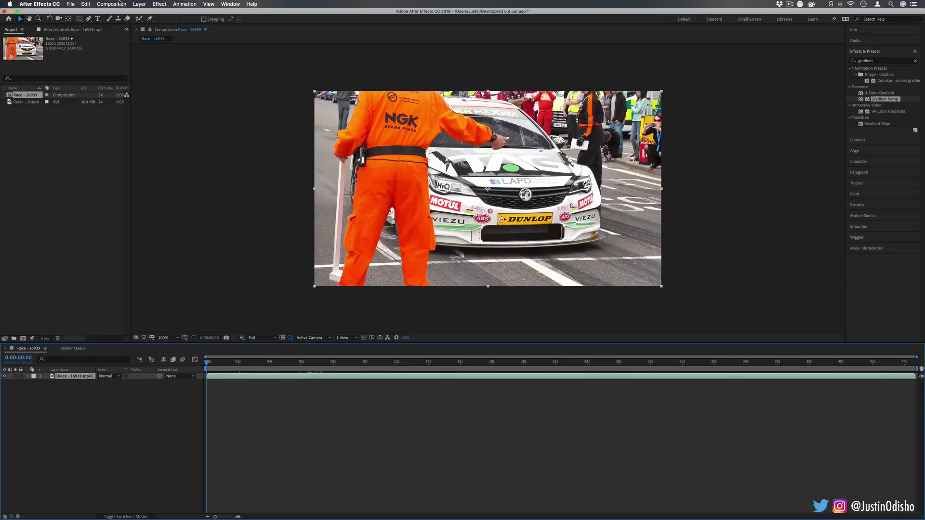
{"action": "left_click", "coordinate": [118, 3]}
- Export the current frame as Photoshop layers to Cutout.psd on the Desktop
{"action": "mouse_move", "coordinate": [181, 89]}
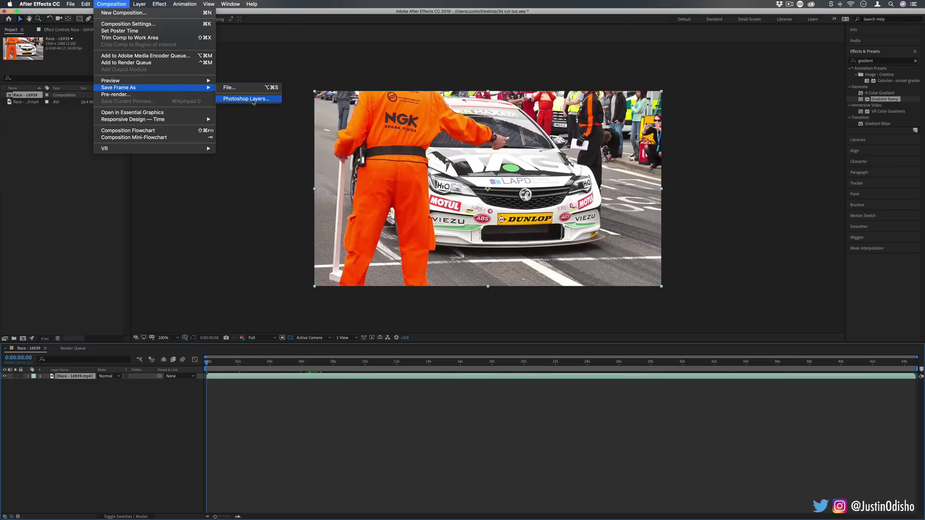
{"action": "left_click", "coordinate": [246, 100]}
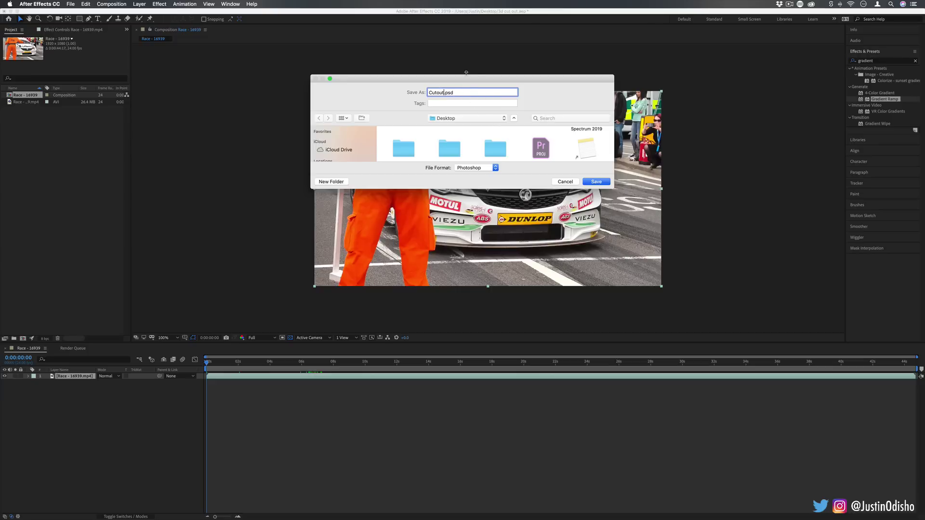
{"action": "left_click", "coordinate": [597, 181]}
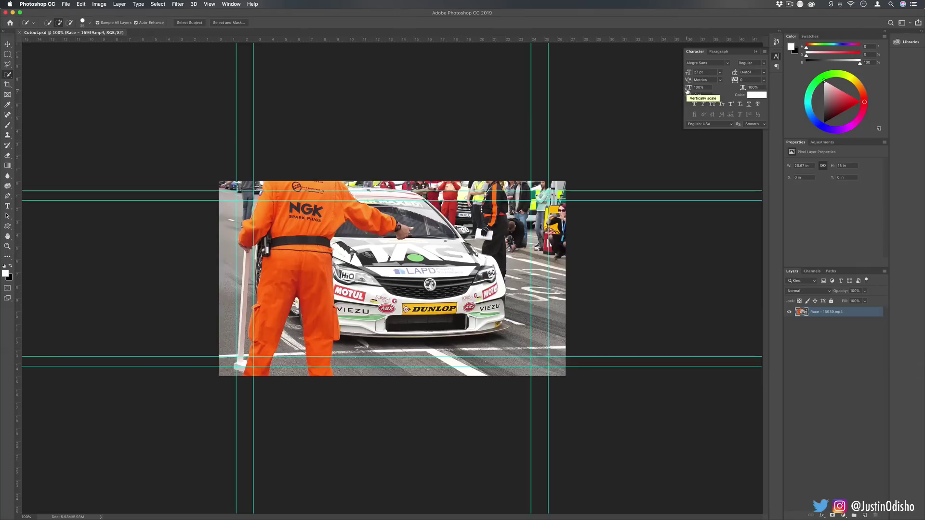
- Hide the canvas guides in Cutout.psd and zoom the image to 200%
{"action": "key", "text": "super"}
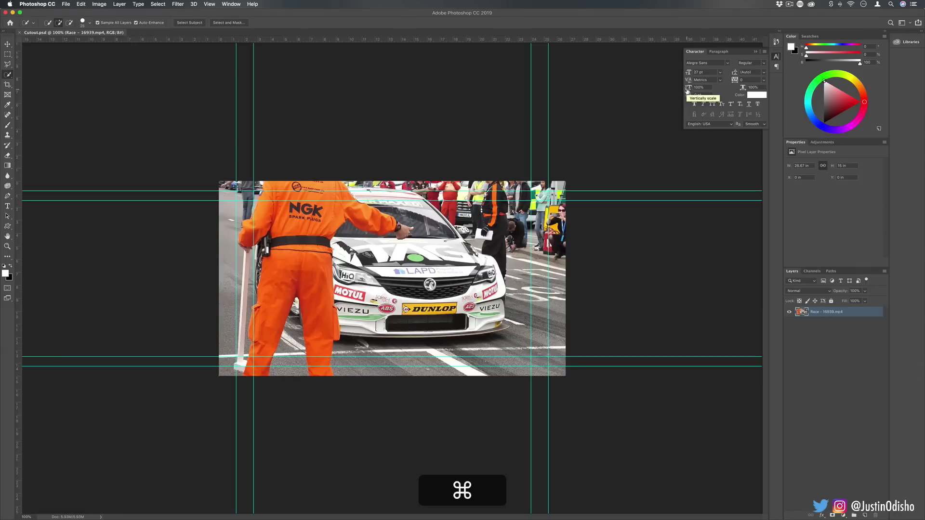
{"action": "key", "text": "super+semicolon"}
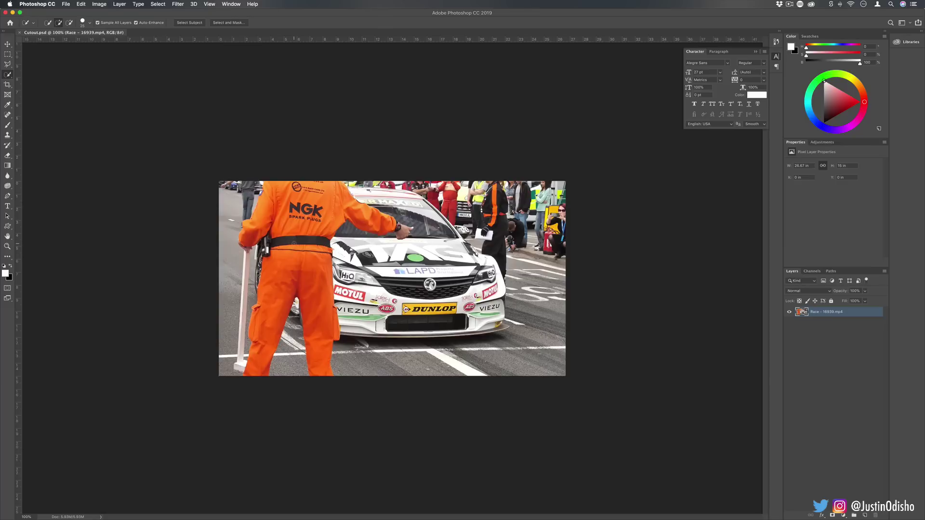
{"action": "key", "text": "super+equal"}
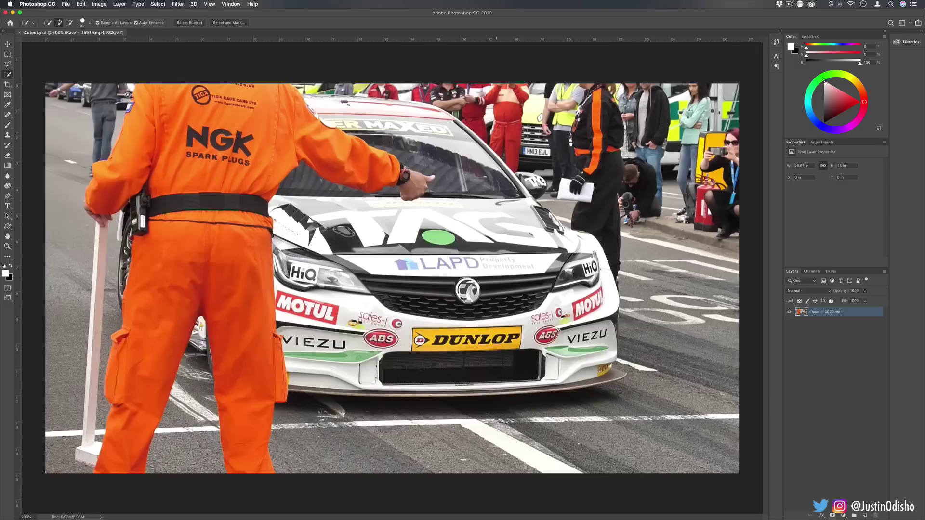
- Switch to the Polygonal Lasso Tool with Feather at 0 px
{"action": "key", "text": "l"}
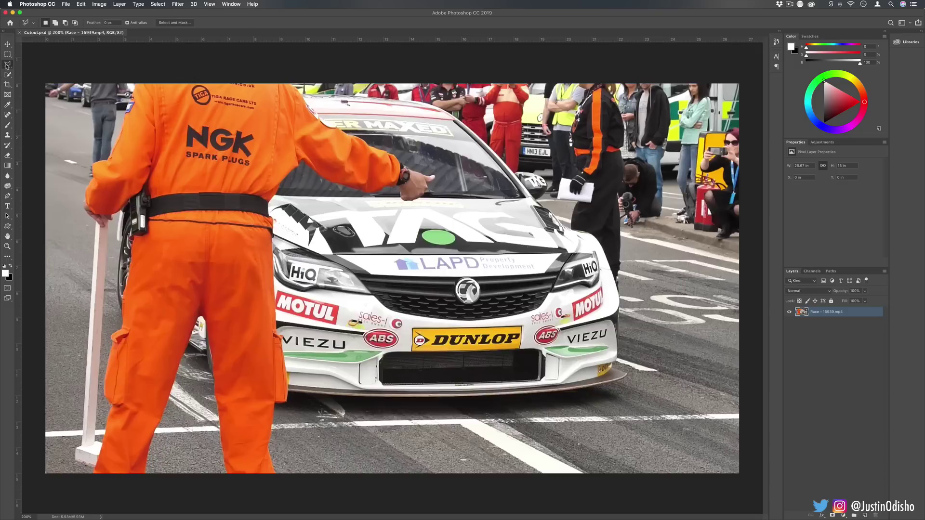
{"action": "left_click", "coordinate": [7, 64]}
{"action": "left_click", "coordinate": [51, 75]}
{"action": "left_click", "coordinate": [7, 75]}
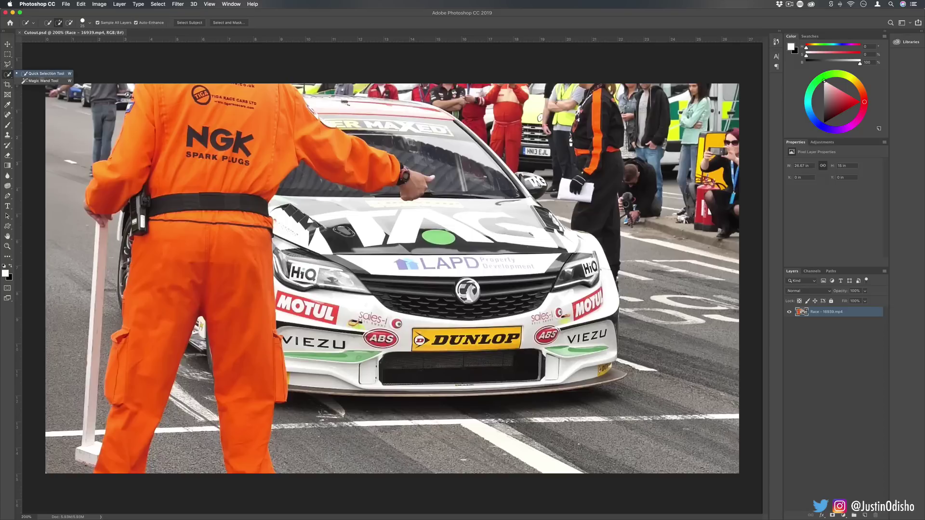
{"action": "left_click", "coordinate": [7, 64]}
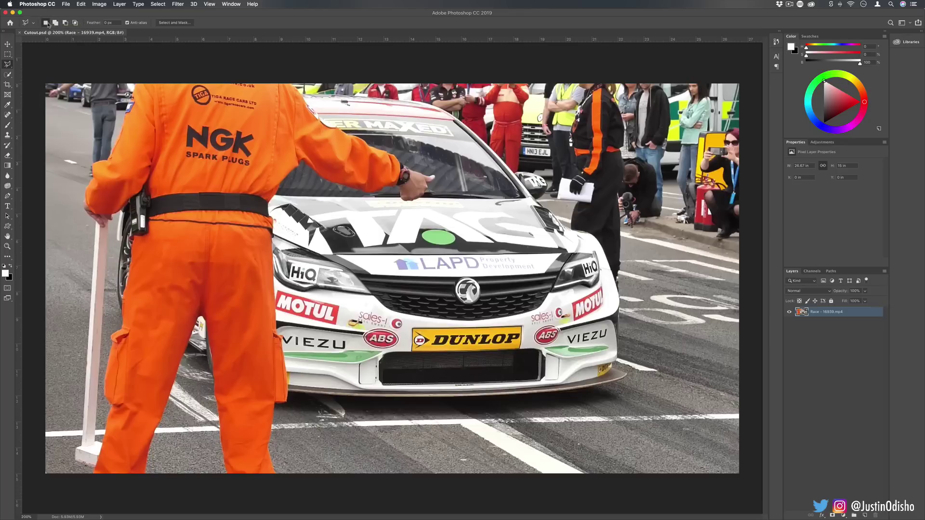
{"action": "left_click", "coordinate": [106, 23]}
- Place outline points along the marshal's suit edge, shoulders and top
{"action": "left_click", "coordinate": [114, 153]}
{"action": "left_click", "coordinate": [137, 76]}
{"action": "left_click", "coordinate": [279, 68]}
{"action": "scroll", "coordinate": [369, 144], "scroll_direction": "up", "scroll_amount": 2}
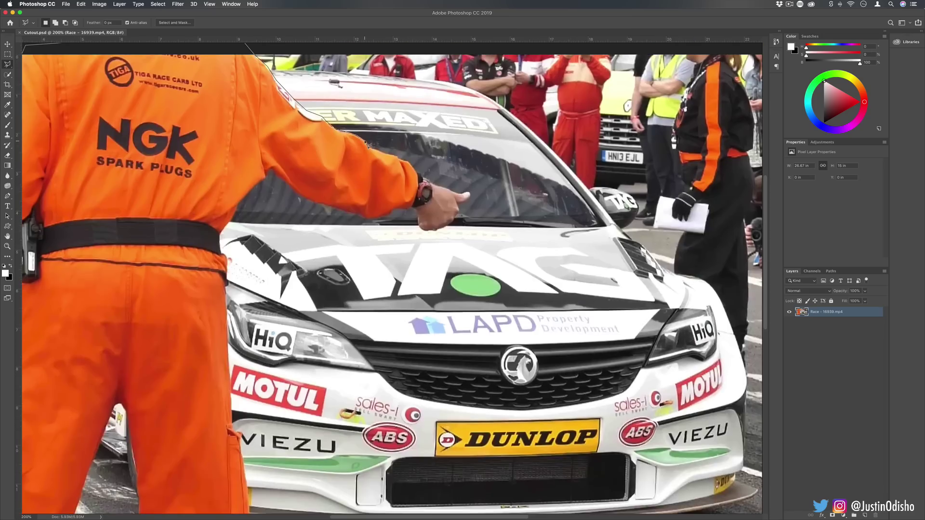
{"action": "scroll", "coordinate": [369, 144], "scroll_direction": "down", "scroll_amount": 3}
{"action": "scroll", "coordinate": [369, 144], "scroll_direction": "up", "scroll_amount": 5}
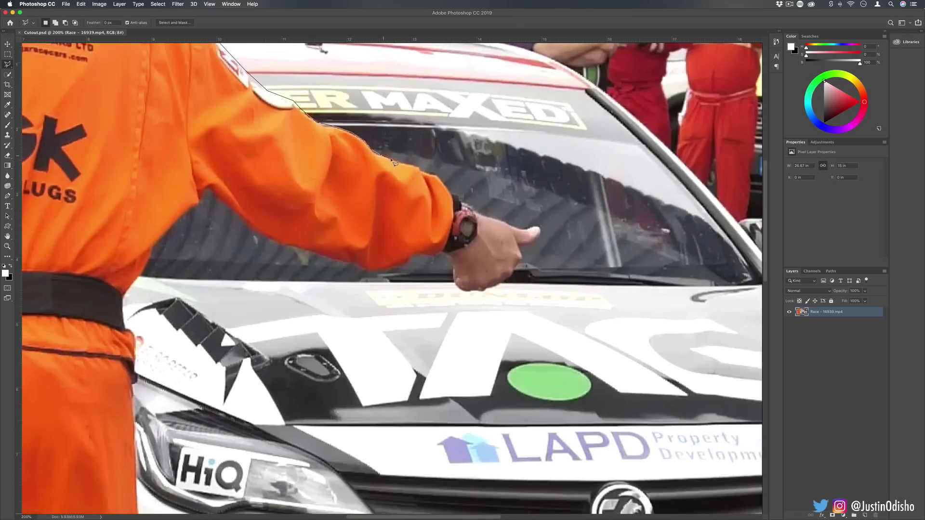
{"action": "scroll", "coordinate": [406, 169], "scroll_direction": "down", "scroll_amount": 4}
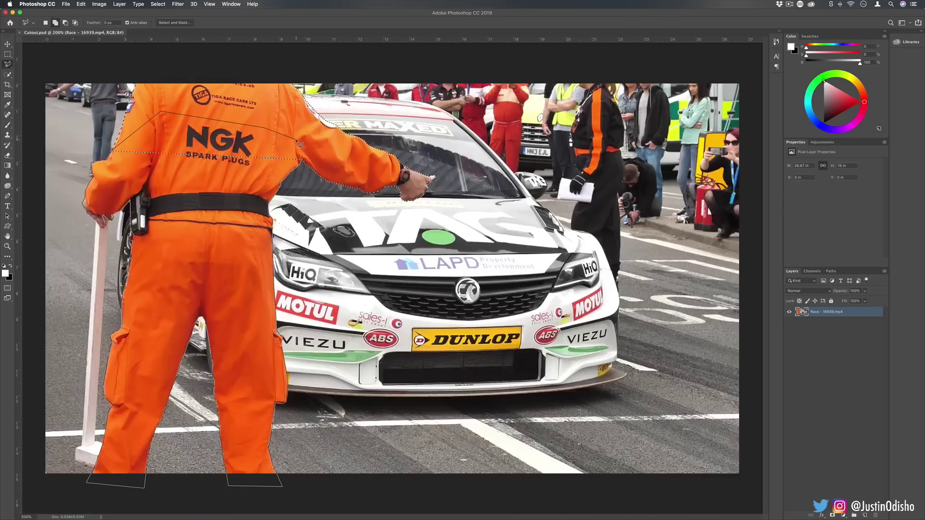
- Close the marshal outline and copy it onto a new layer with Layer Via Copy
{"action": "double_click", "coordinate": [301, 143]}
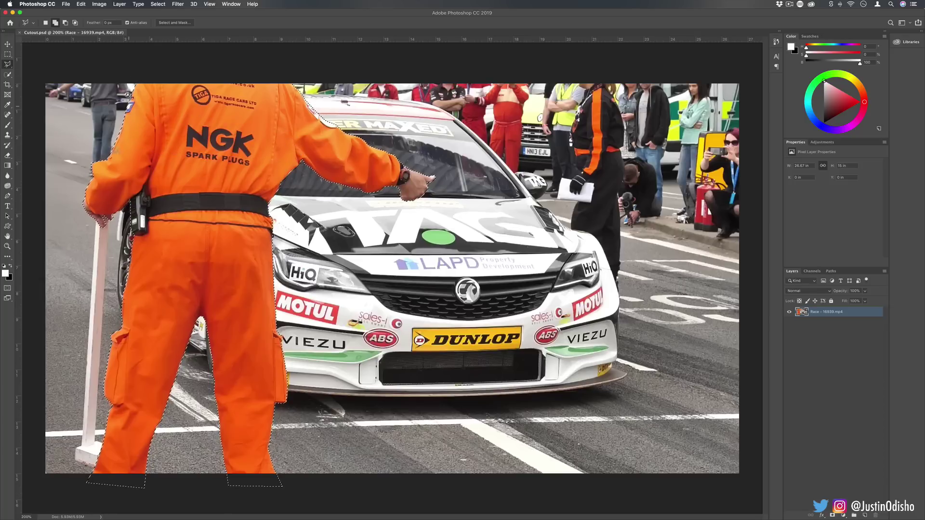
{"action": "right_click", "coordinate": [272, 157]}
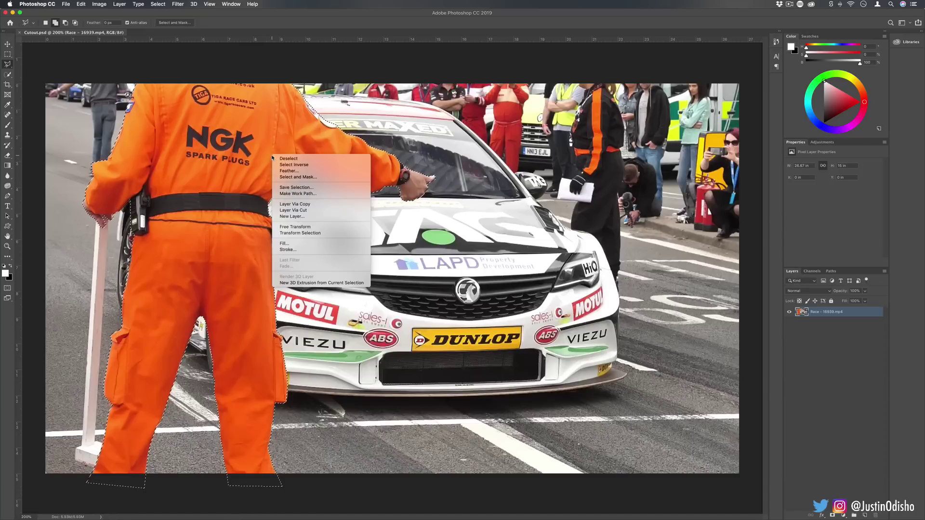
{"action": "left_click", "coordinate": [327, 205]}
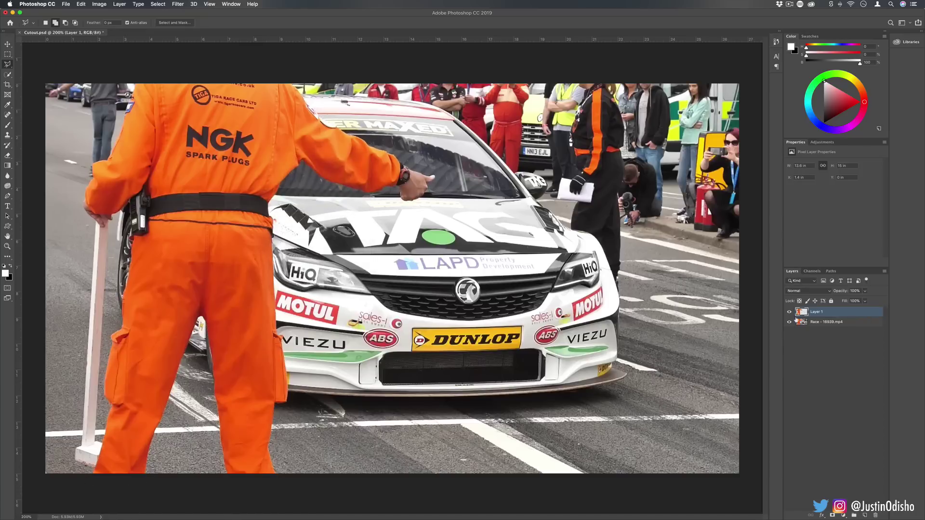
- Hide and reshow the Race photo to check the cutout, then select the Race layer
{"action": "left_click", "coordinate": [790, 322]}
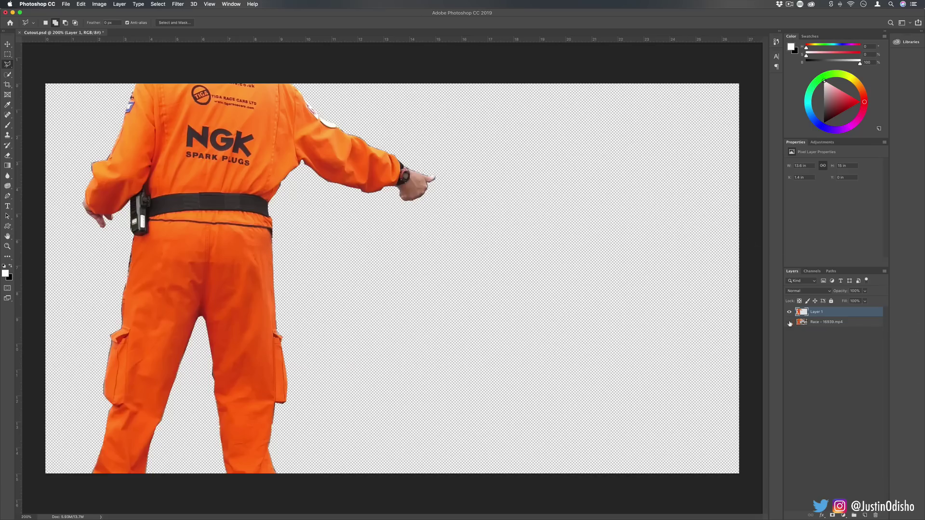
{"action": "left_click", "coordinate": [790, 323]}
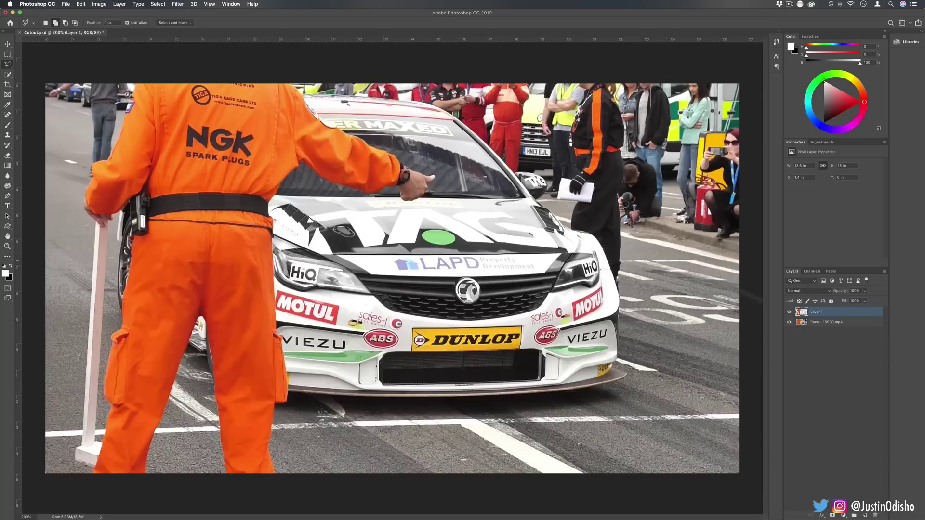
{"action": "left_click", "coordinate": [823, 323]}
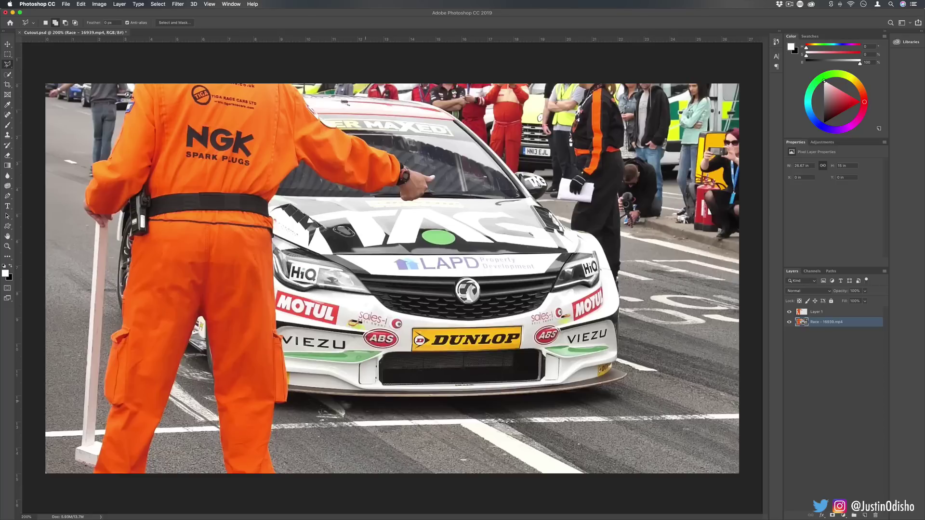
- Outline the race car with the polygonal lasso and copy it onto Layer 2
{"action": "left_click", "coordinate": [303, 94]}
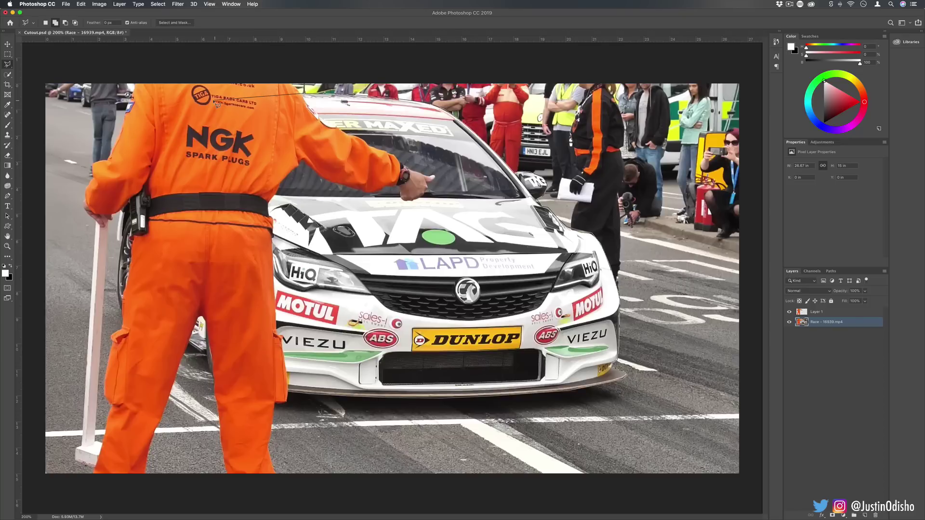
{"action": "left_click", "coordinate": [211, 102]}
{"action": "left_click", "coordinate": [188, 124]}
{"action": "left_click", "coordinate": [121, 211]}
{"action": "double_click", "coordinate": [122, 263]}
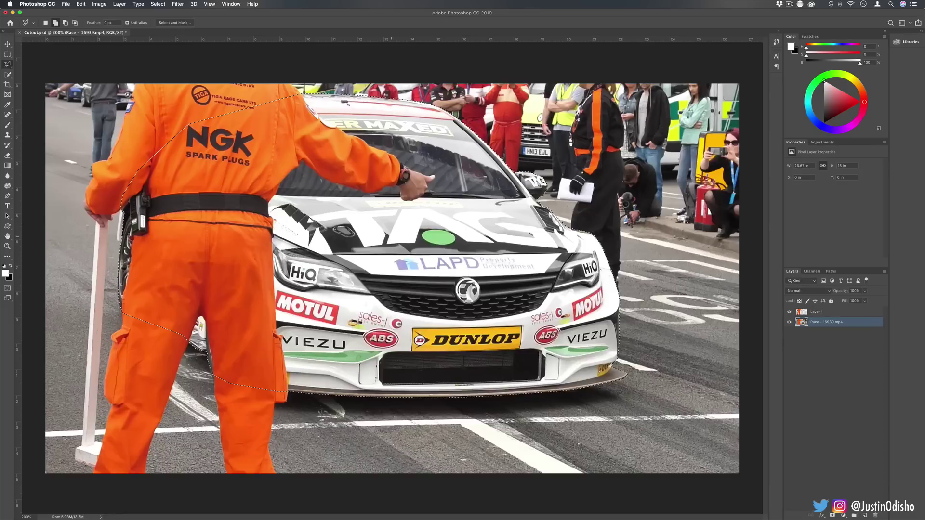
{"action": "right_click", "coordinate": [485, 218]}
{"action": "left_click", "coordinate": [541, 266]}
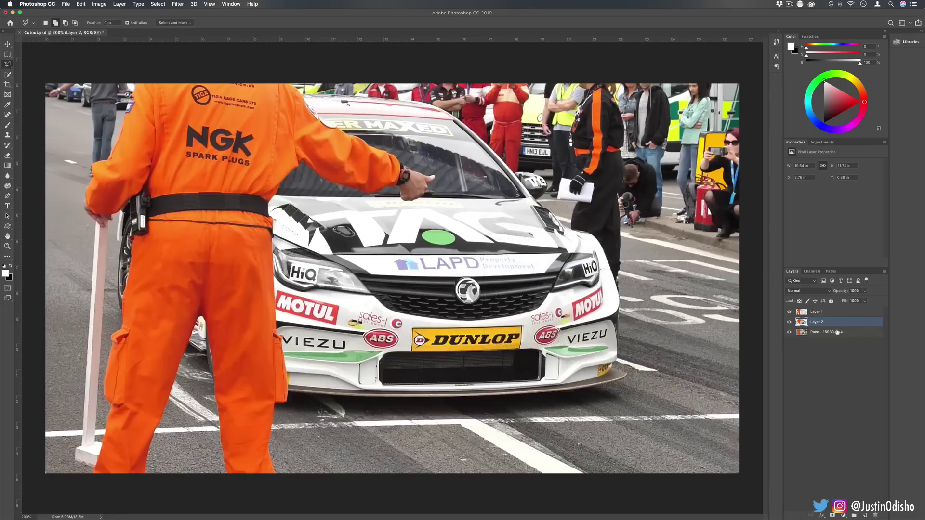
- Make Layer 2 active and toggle Layer 1 and Race visibility to view the car alone
{"action": "left_click", "coordinate": [844, 323]}
{"action": "left_click", "coordinate": [790, 312]}
{"action": "left_click", "coordinate": [790, 332]}
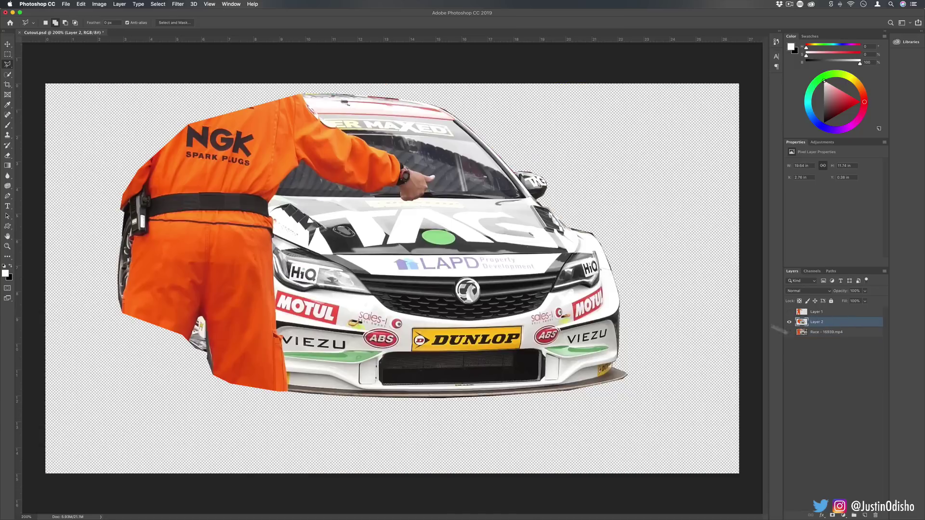
{"action": "left_click_drag", "start_coordinate": [789, 312], "coordinate": [789, 332]}
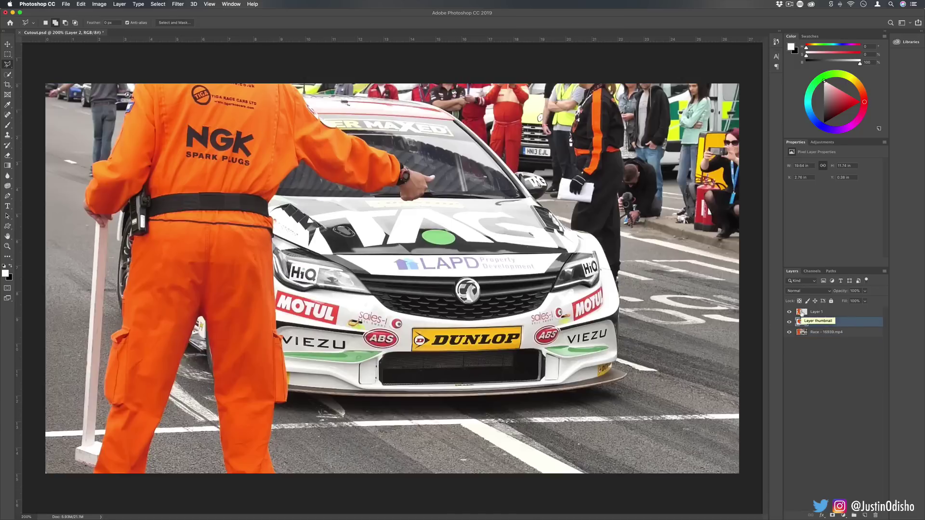
- Load Layer 1's marshal outline, delete that area from Layer 2, and deselect
{"action": "key", "text": "super"}
{"action": "key", "text": "super"}
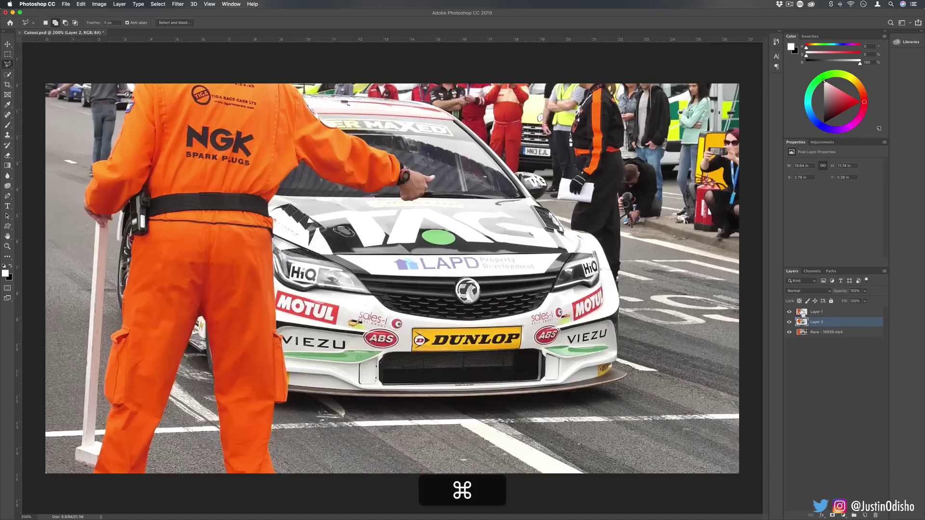
{"action": "left_click", "coordinate": [802, 312], "text": "super"}
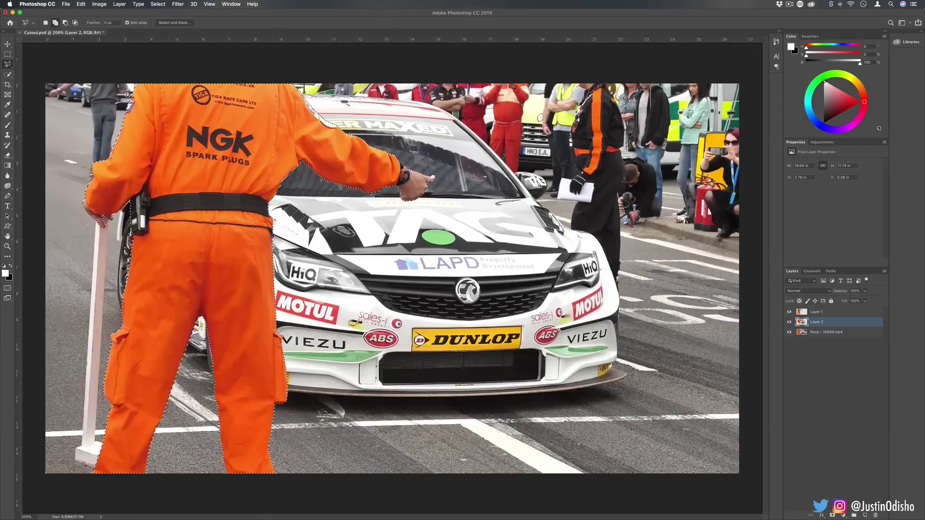
{"action": "key", "text": "BackSpace"}
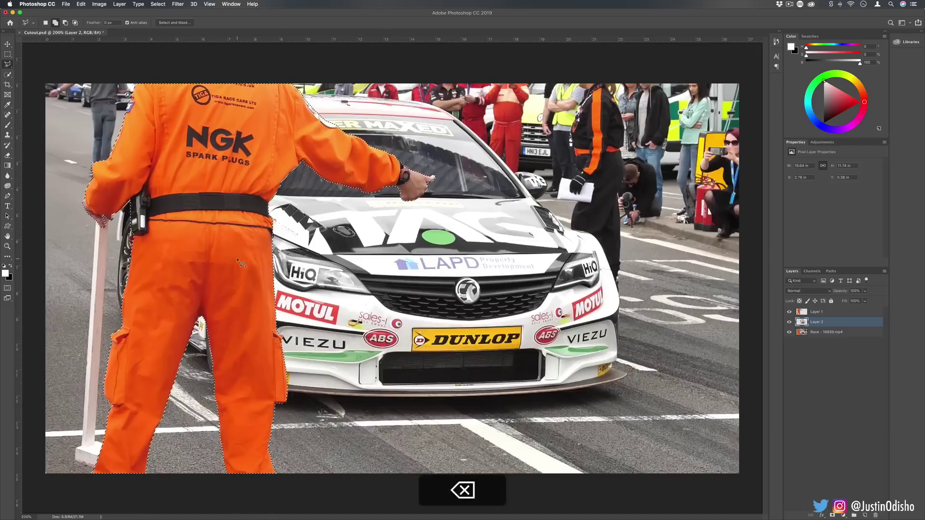
{"action": "key", "text": "super+d"}
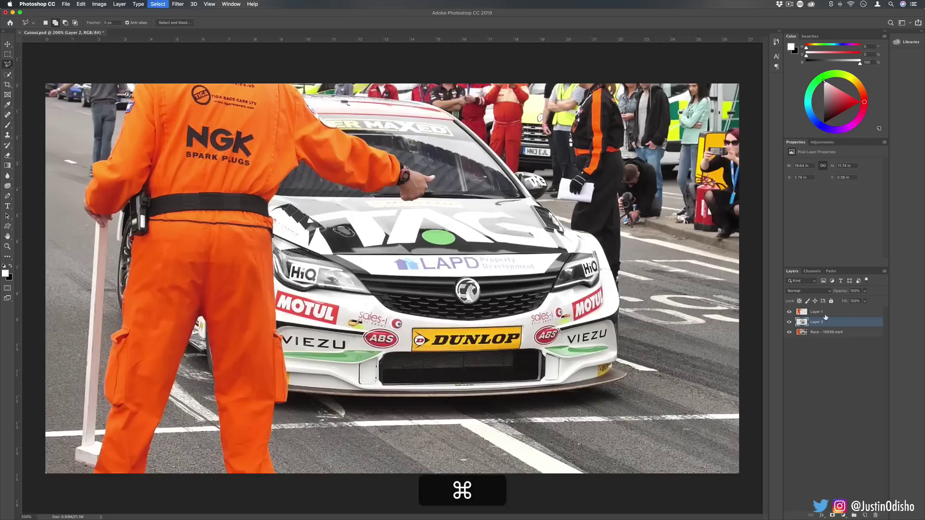
- Check the layers' visibility, then select Layer 2's outline plus Layer 1's outline
{"action": "left_click", "coordinate": [790, 322], "text": "alt"}
{"action": "left_click", "coordinate": [790, 312]}
{"action": "left_click", "coordinate": [790, 312]}
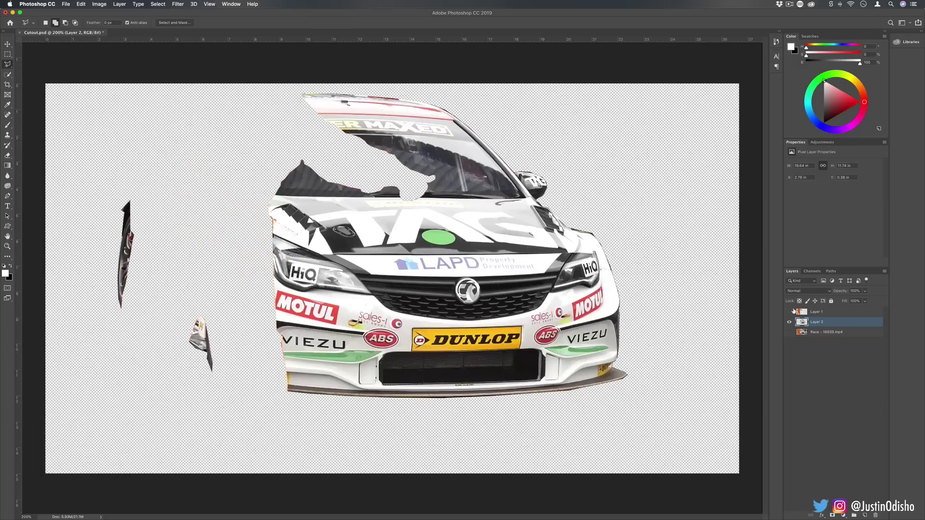
{"action": "left_click", "coordinate": [790, 311]}
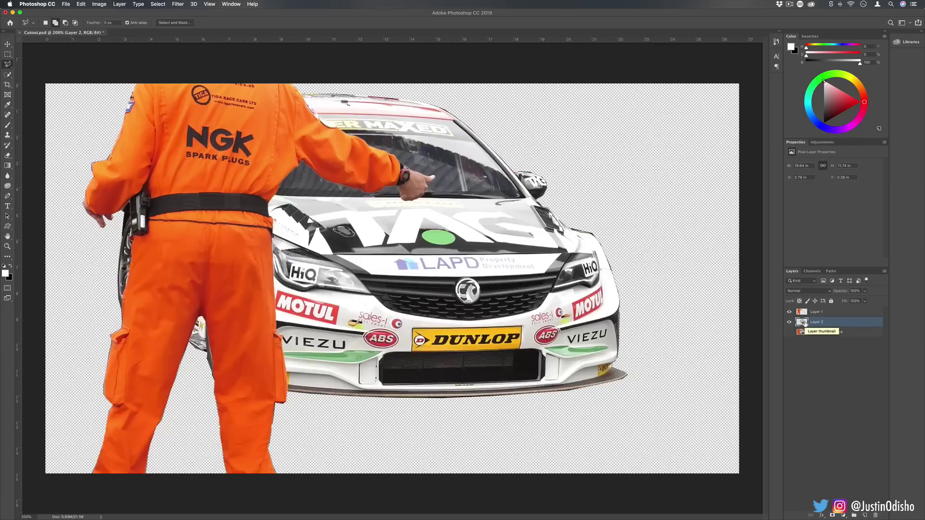
{"action": "left_click", "coordinate": [803, 323], "text": "super"}
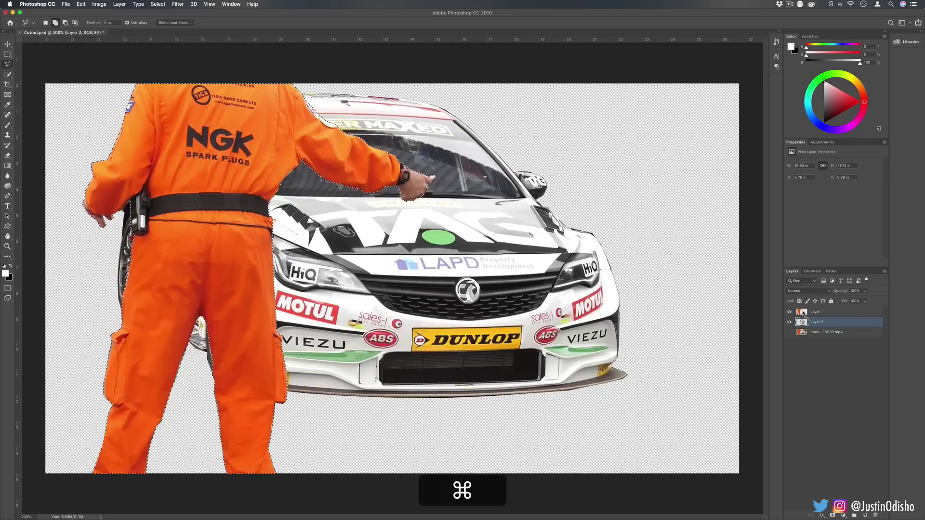
{"action": "left_click", "coordinate": [803, 313], "text": "shift+super"}
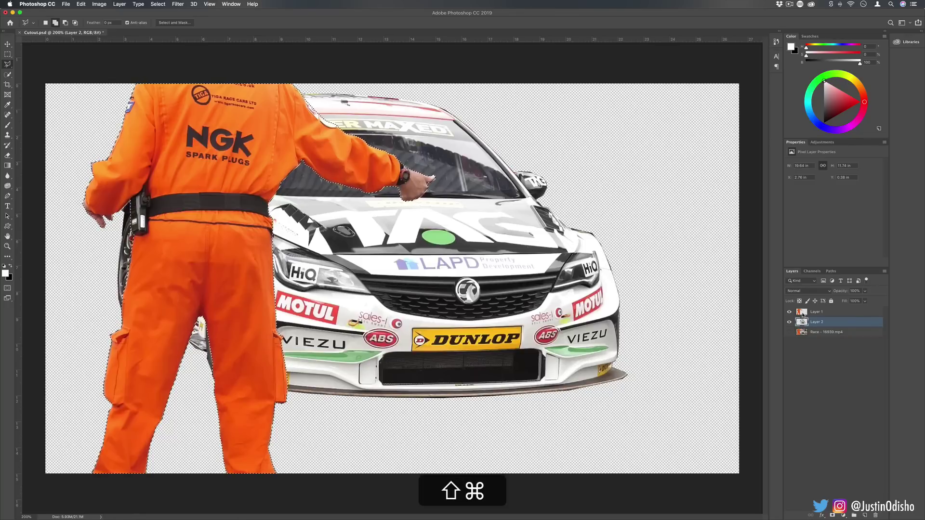
- Delete the selected silhouette from the Race layer, deselect, and reshow Layers 2 and 1
{"action": "left_click", "coordinate": [789, 332]}
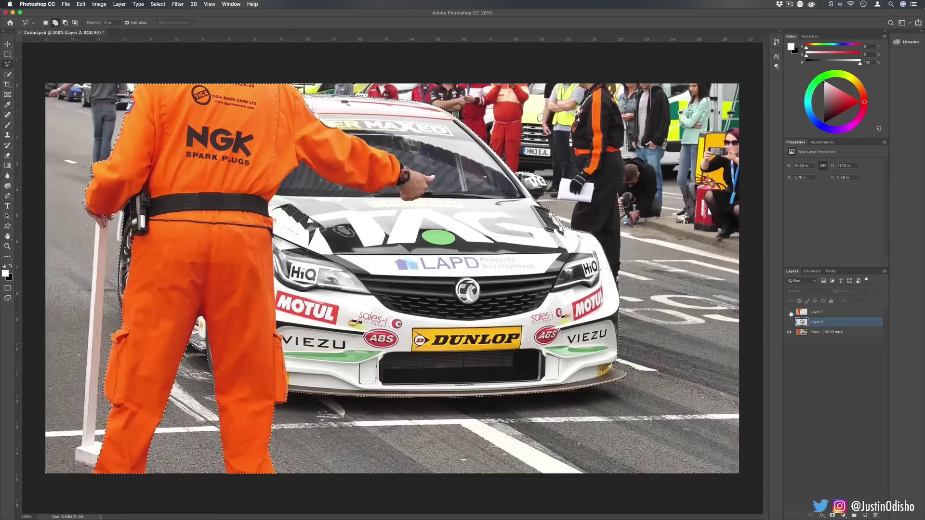
{"action": "left_click", "coordinate": [790, 332], "text": "alt"}
{"action": "left_click", "coordinate": [827, 332]}
{"action": "key", "text": "BackSpace"}
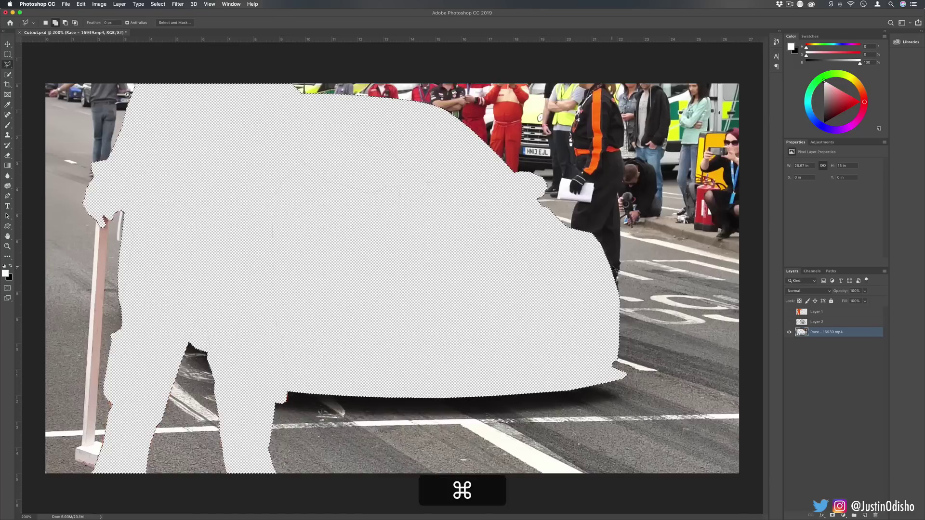
{"action": "key", "text": "super+d"}
{"action": "left_click", "coordinate": [789, 322]}
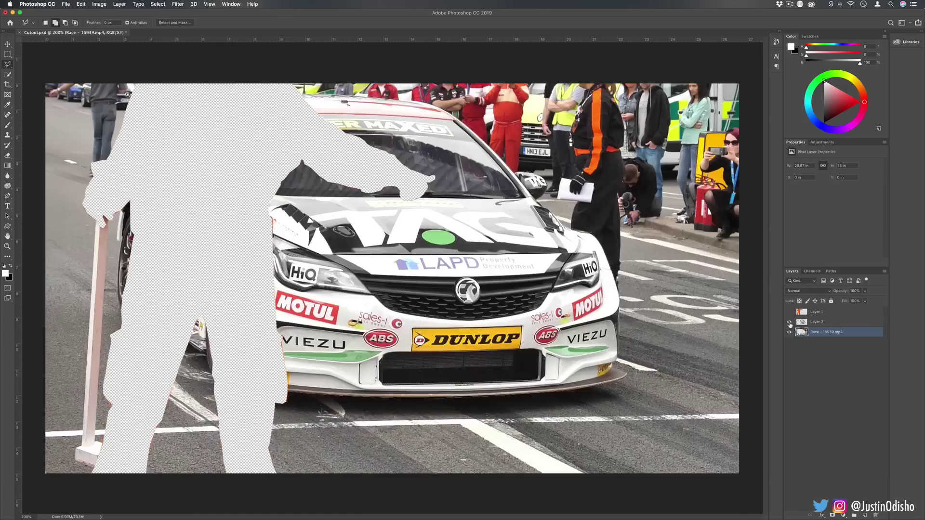
{"action": "left_click", "coordinate": [790, 312]}
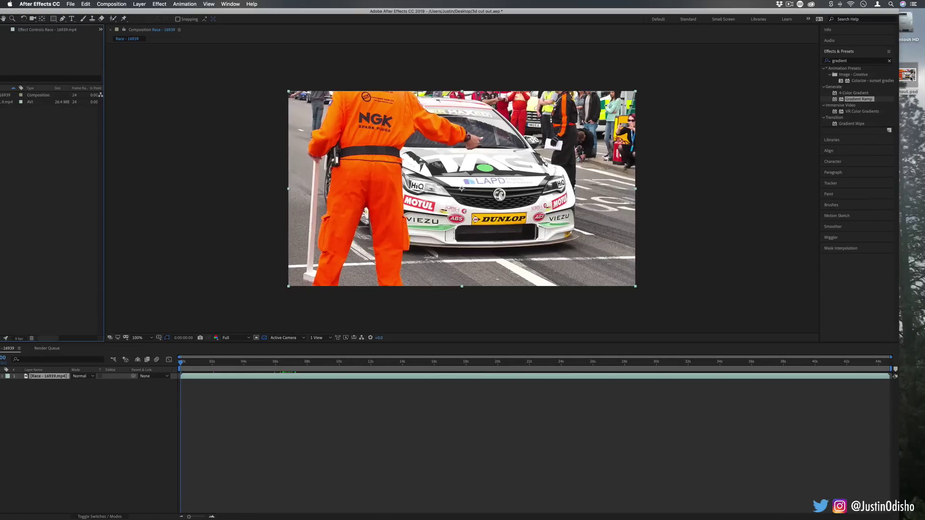
- Import Cutout.psd as a single chosen layer, Layer 1
{"action": "left_click_drag", "start_coordinate": [909, 74], "coordinate": [39, 153]}
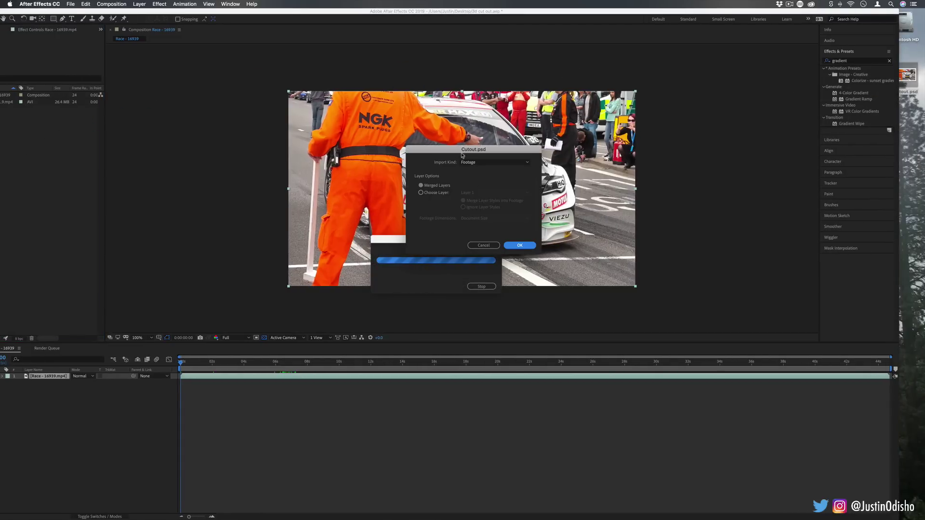
{"action": "left_click", "coordinate": [435, 186]}
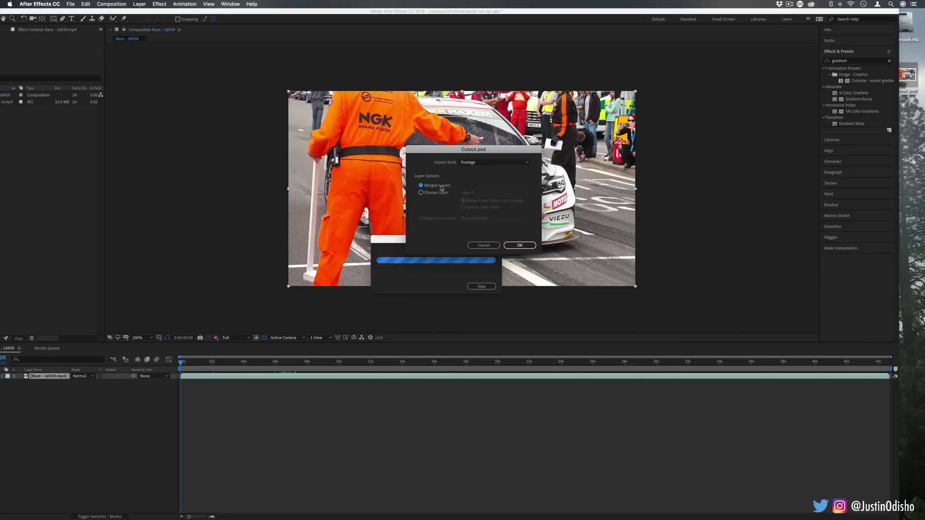
{"action": "left_click", "coordinate": [421, 193]}
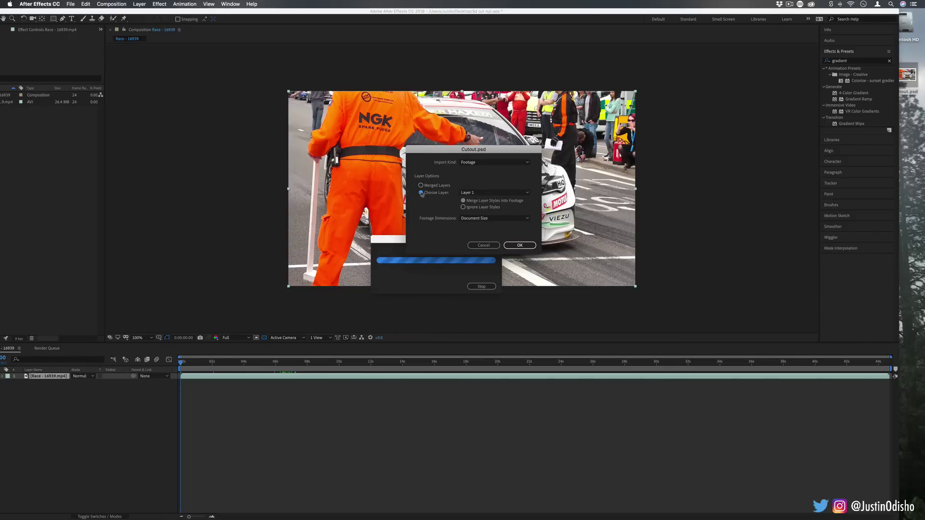
{"action": "left_click", "coordinate": [471, 193]}
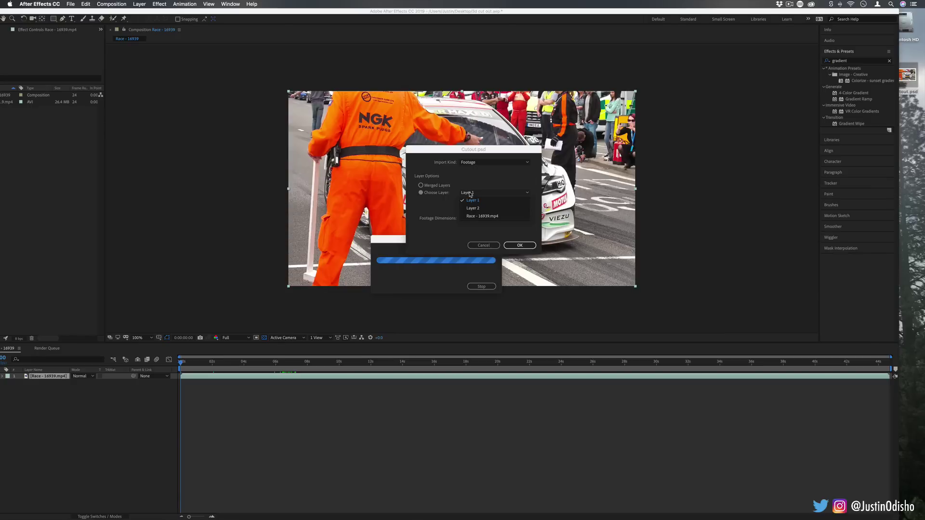
{"action": "left_click", "coordinate": [472, 200]}
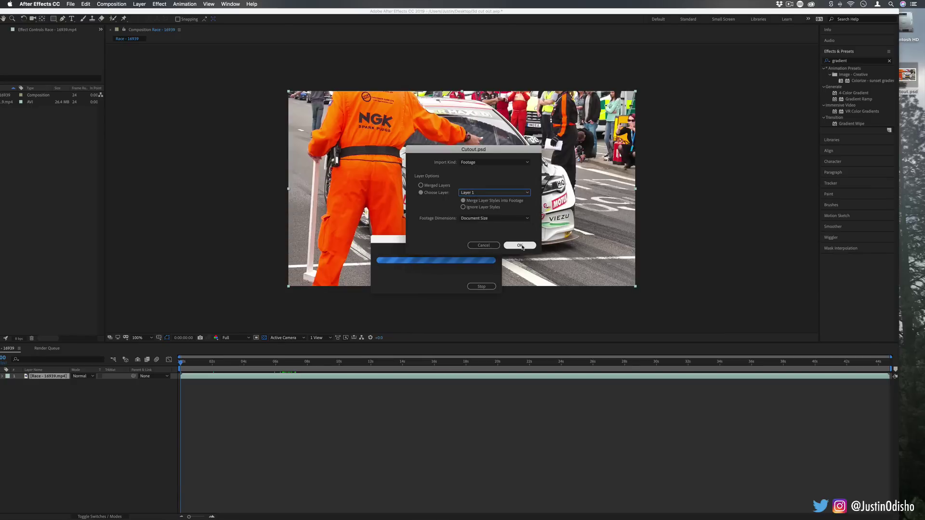
{"action": "left_click", "coordinate": [520, 246]}
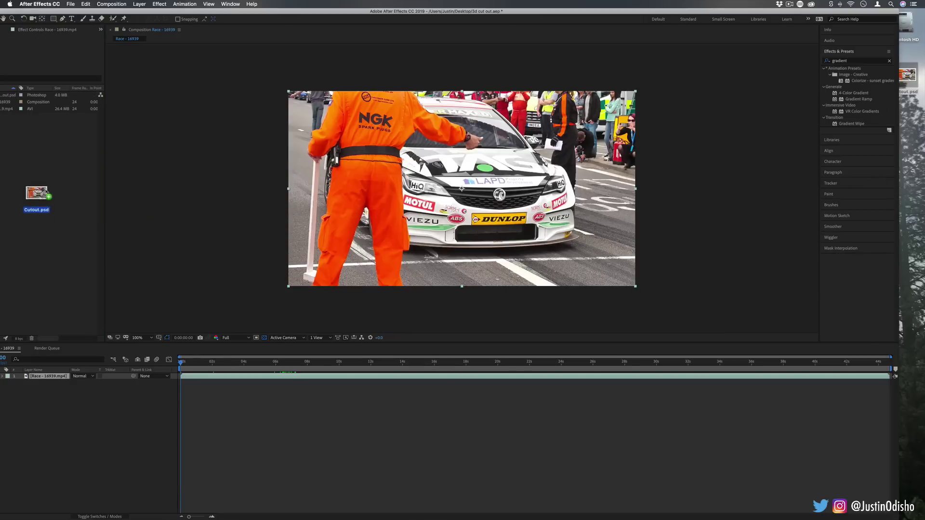
- Import Cutout.psd again, choosing Layer 2
{"action": "left_click_drag", "start_coordinate": [47, 196], "coordinate": [47, 196]}
{"action": "left_click", "coordinate": [472, 193]}
{"action": "left_click", "coordinate": [483, 209]}
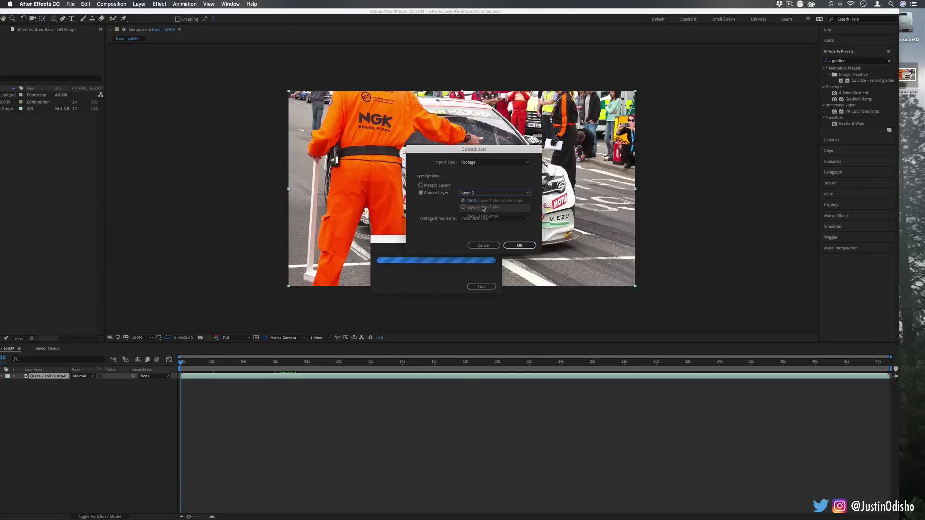
{"action": "left_click", "coordinate": [520, 245]}
- Import Cutout.psd a third time, choosing the Race - 16939.mp4 layer
{"action": "left_click_drag", "start_coordinate": [908, 76], "coordinate": [36, 178]}
{"action": "left_click", "coordinate": [472, 192]}
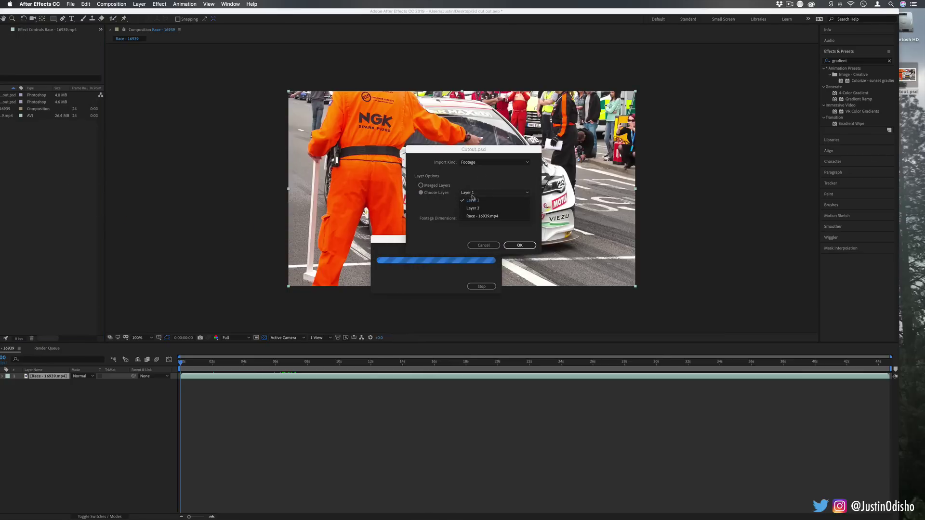
{"action": "left_click", "coordinate": [483, 216]}
{"action": "left_click", "coordinate": [520, 245]}
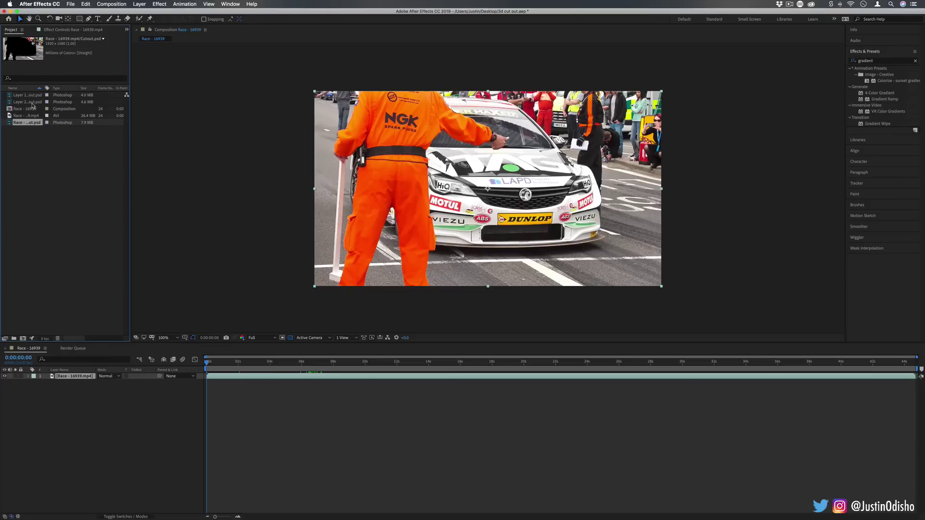
- Select the Layer 1, Layer 2 and Race Cutout.psd items and add them to the timeline
{"action": "left_click", "coordinate": [31, 103]}
{"action": "left_click", "coordinate": [30, 96]}
{"action": "left_click", "coordinate": [32, 123]}
{"action": "left_click", "coordinate": [32, 103]}
{"action": "left_click", "coordinate": [34, 95]}
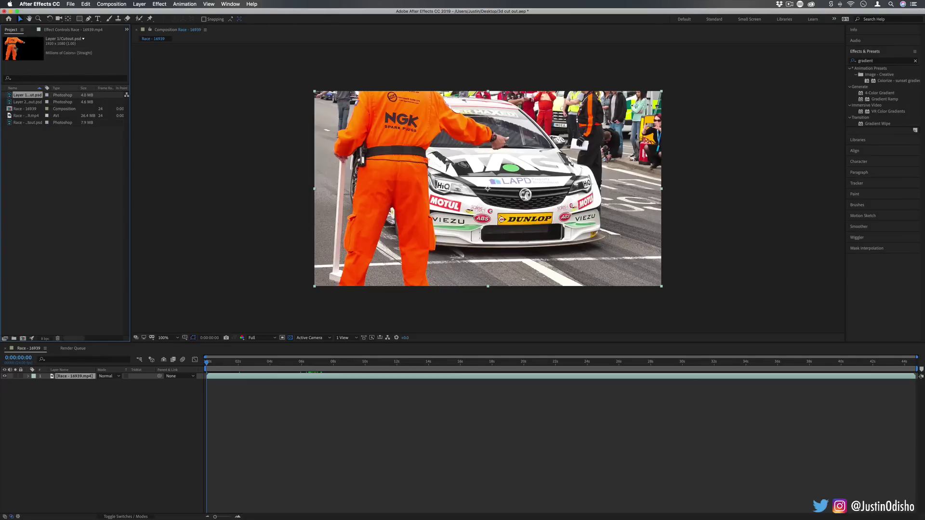
{"action": "left_click", "coordinate": [34, 123]}
{"action": "left_click", "coordinate": [32, 102], "text": "super"}
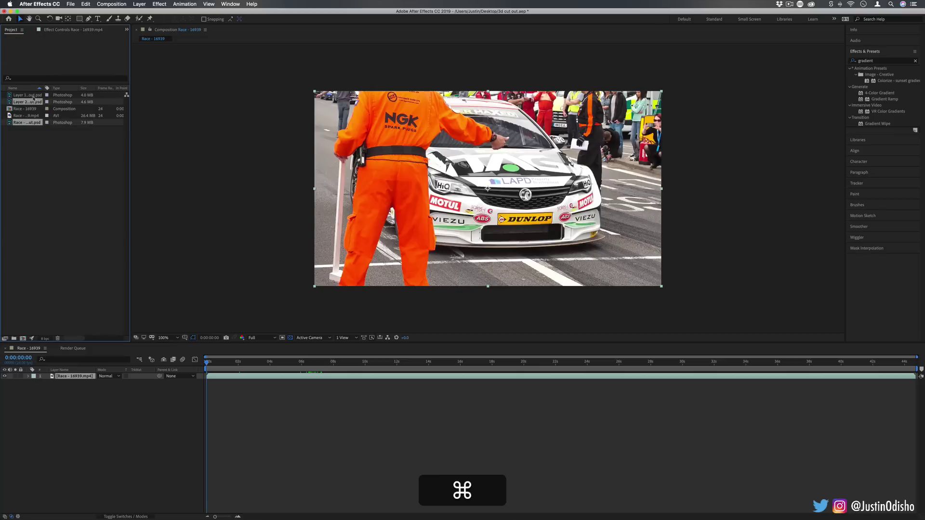
{"action": "left_click", "coordinate": [32, 95], "text": "super"}
{"action": "left_click_drag", "start_coordinate": [31, 95], "coordinate": [85, 389]}
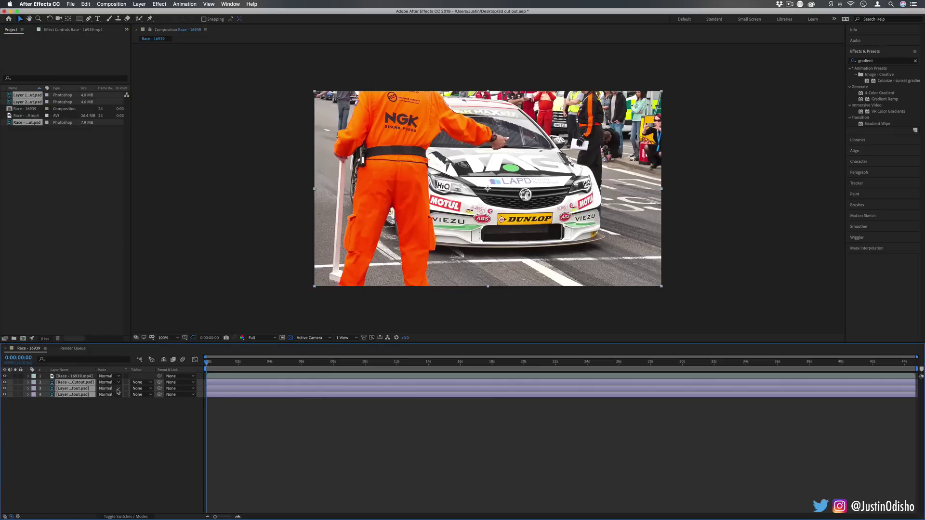
- Shift the Race - 16939.mp4 layer to start at about 4 s
{"action": "left_click", "coordinate": [79, 377]}
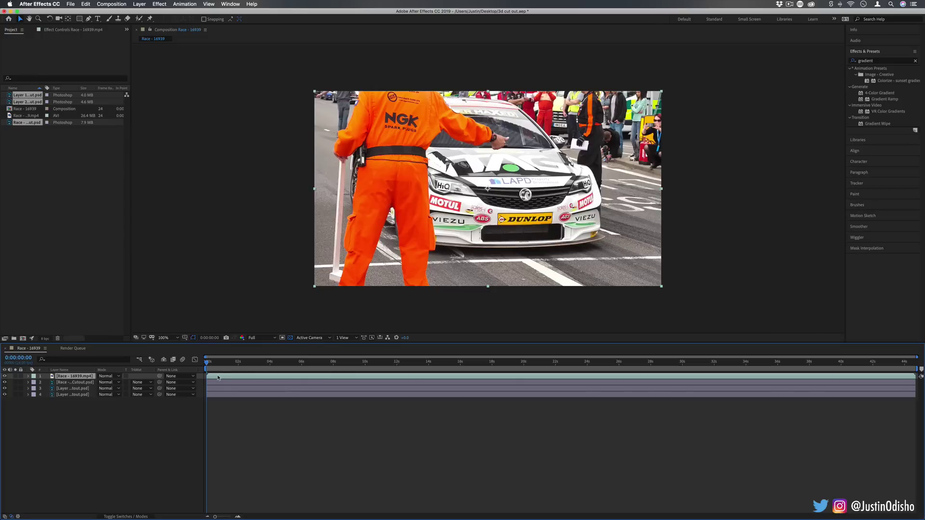
{"action": "left_click_drag", "start_coordinate": [218, 376], "coordinate": [280, 372]}
{"action": "mouse_move", "coordinate": [210, 364]}
{"action": "left_mouse_down"}
{"action": "mouse_move", "coordinate": [279, 363]}
{"action": "mouse_move", "coordinate": [207, 364]}
{"action": "left_mouse_up"}
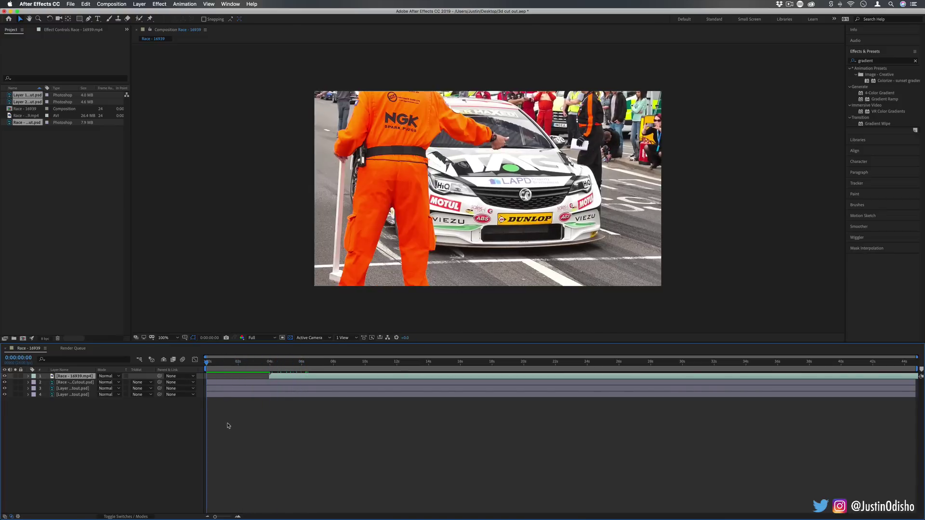
{"action": "left_click", "coordinate": [139, 4]}
- Add a Two-Node Camera named Camera 1, then select the three cutout layers
{"action": "mouse_move", "coordinate": [159, 12]}
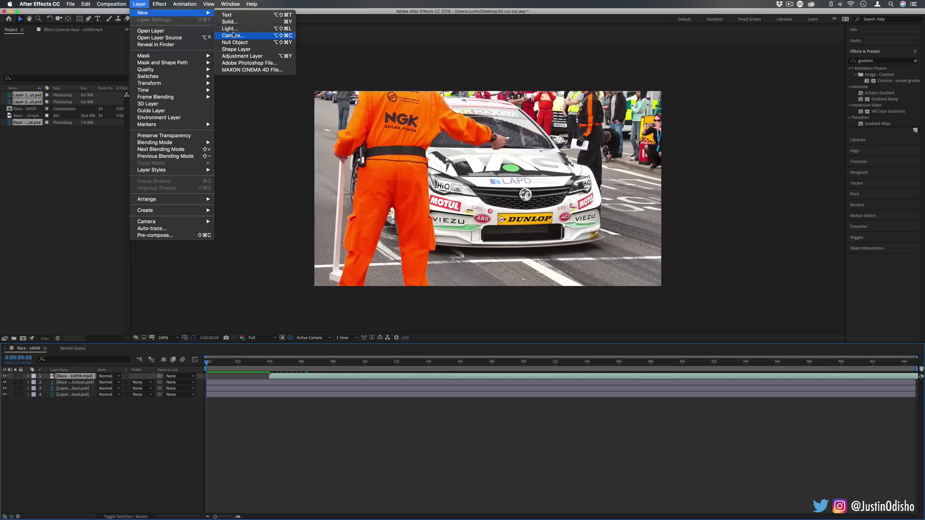
{"action": "left_click", "coordinate": [233, 36]}
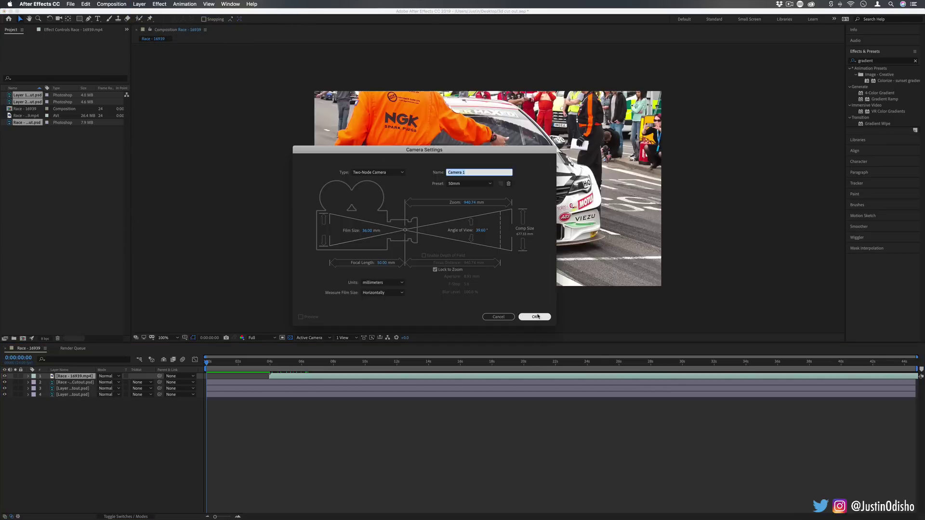
{"action": "left_click", "coordinate": [535, 317]}
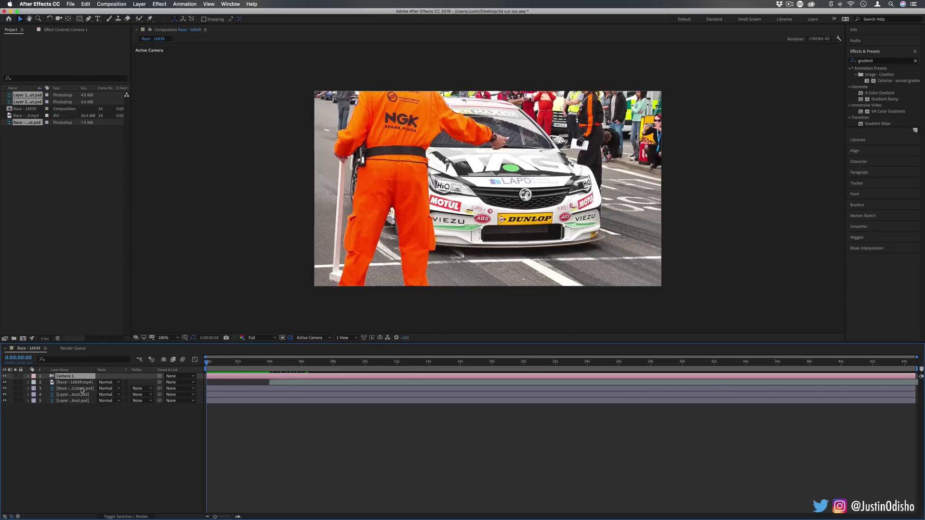
{"action": "left_click", "coordinate": [82, 389]}
{"action": "left_click", "coordinate": [78, 402], "text": "shift"}
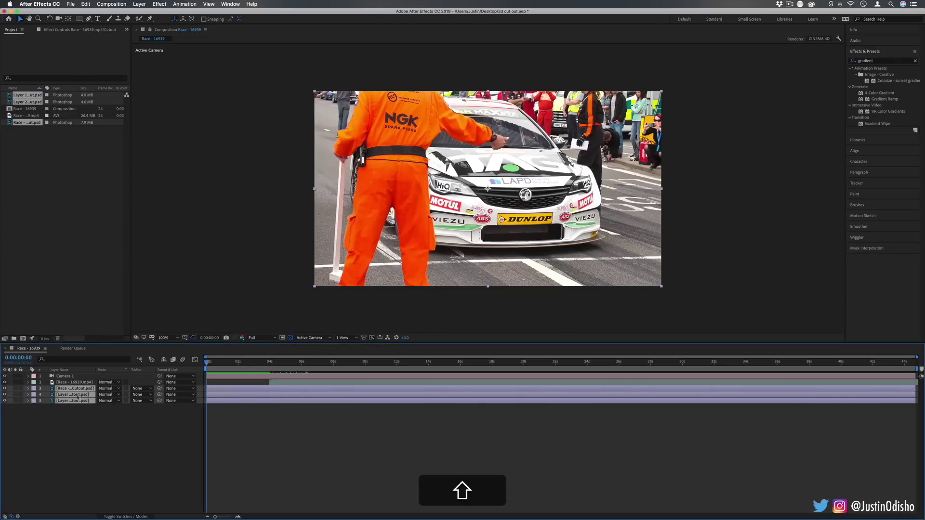
- Make the selected cutout layers 3D layers and deselect them
{"action": "right_click", "coordinate": [78, 398]}
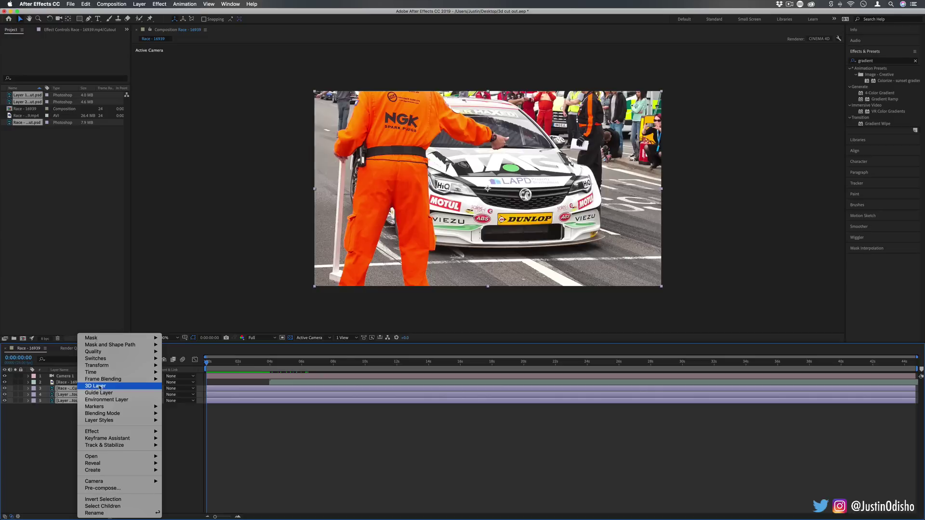
{"action": "left_click", "coordinate": [101, 386]}
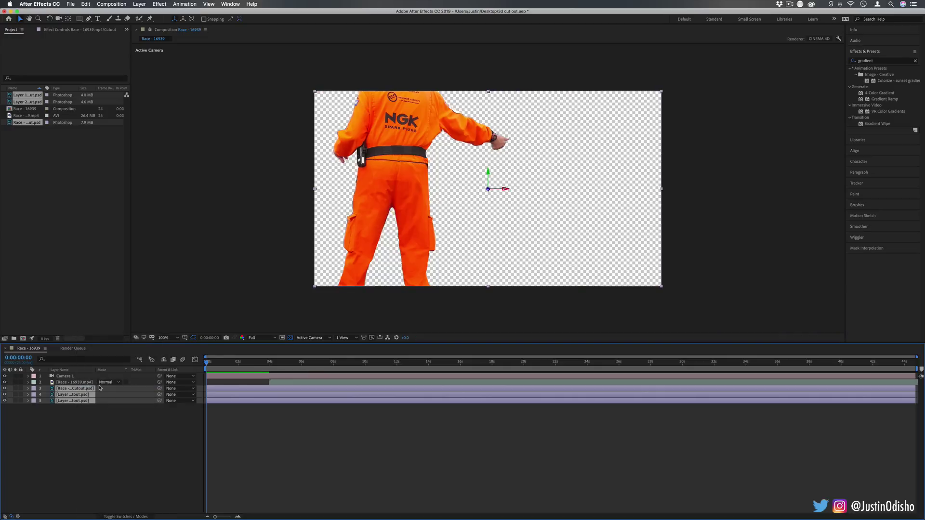
{"action": "left_click", "coordinate": [99, 427]}
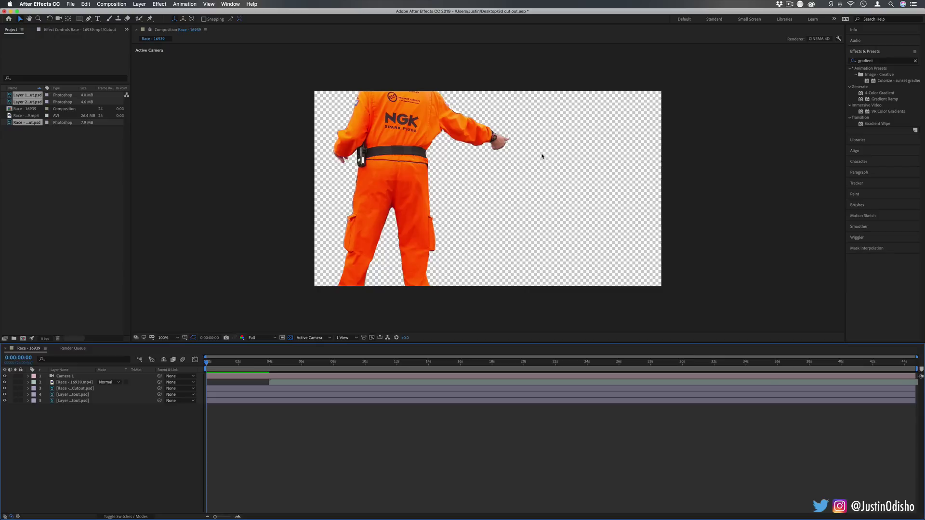
- Expand cutout layers 3–5 and reveal layer 5's Transform properties
{"action": "left_click", "coordinate": [28, 402]}
{"action": "left_click", "coordinate": [28, 395]}
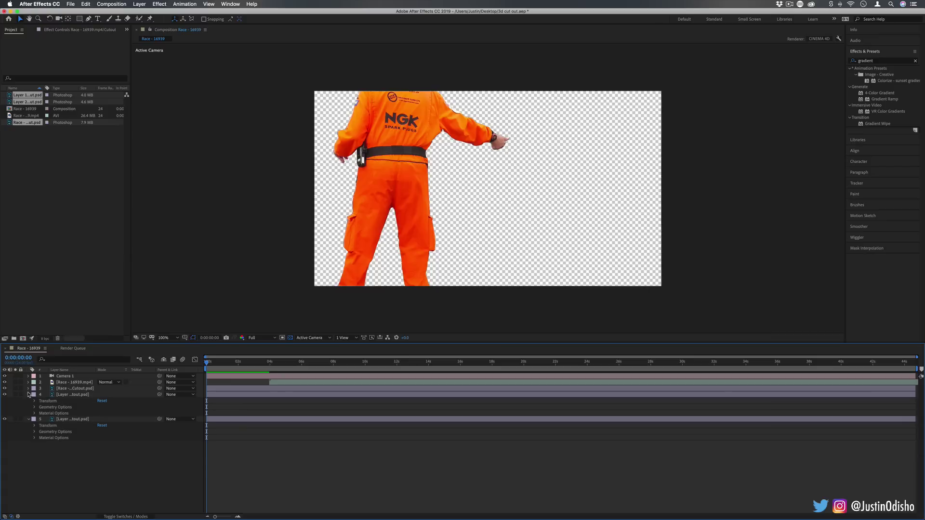
{"action": "left_click", "coordinate": [29, 389]}
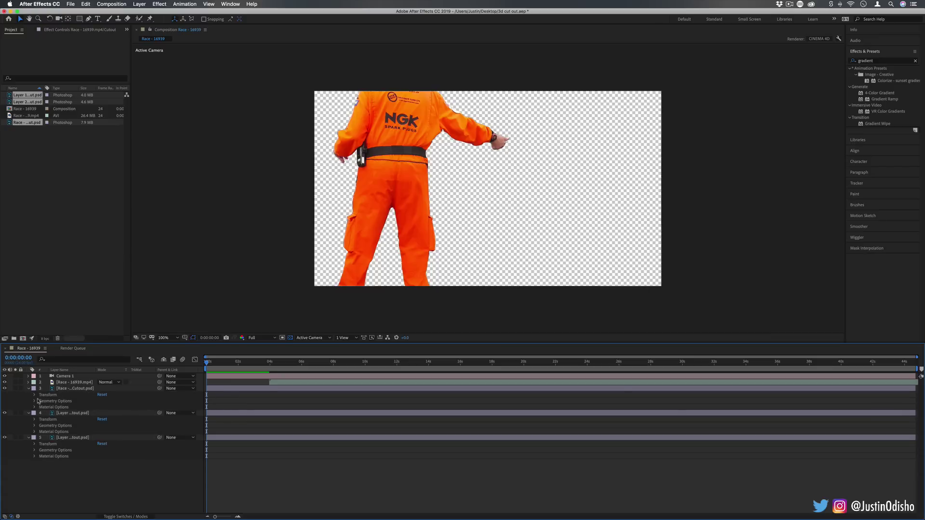
{"action": "left_click", "coordinate": [35, 444]}
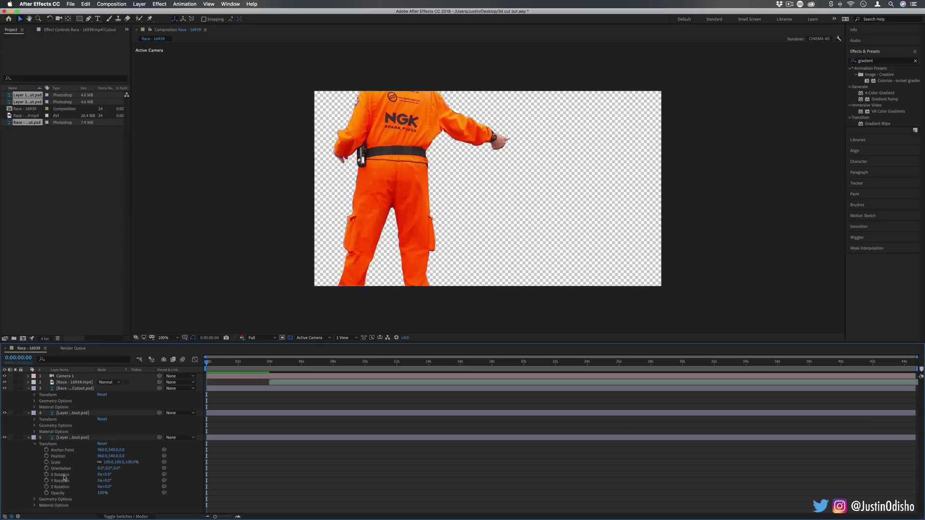
- Set layer 5's Position Z to 356 and layer 4's Position Z to -31
{"action": "left_click", "coordinate": [121, 457]}
{"action": "type", "text": "-150"}
{"action": "key", "text": "Return"}
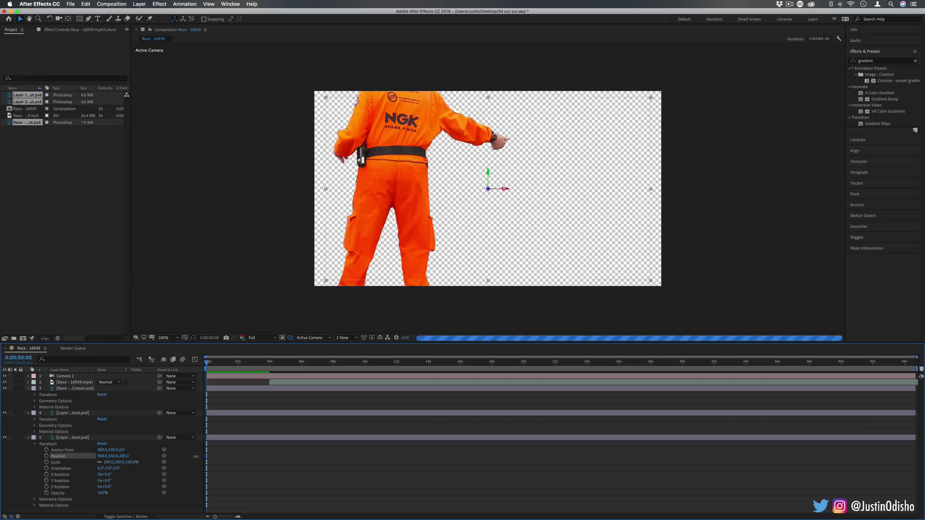
{"action": "left_click_drag", "start_coordinate": [121, 456], "coordinate": [39, 457]}
{"action": "key", "text": "ctrl+z"}
{"action": "key", "text": "ctrl+z"}
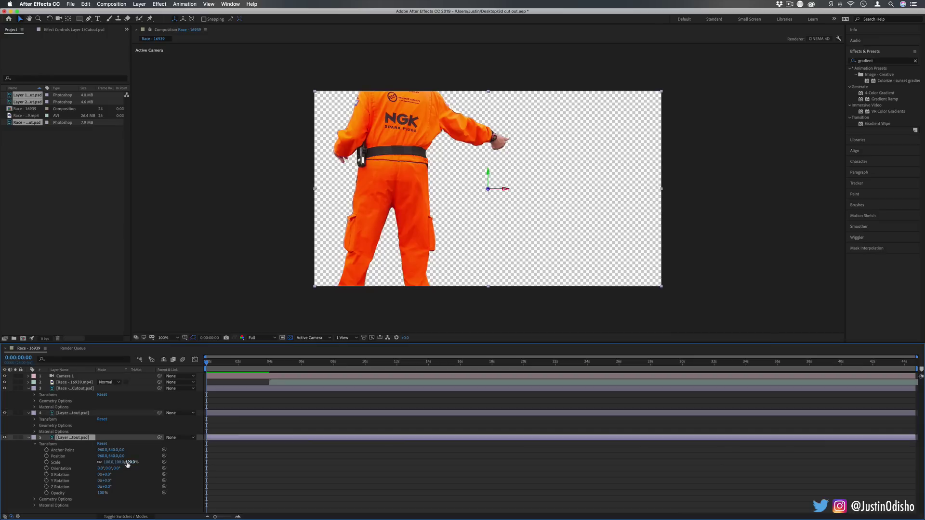
{"action": "left_click_drag", "start_coordinate": [122, 456], "coordinate": [247, 462]}
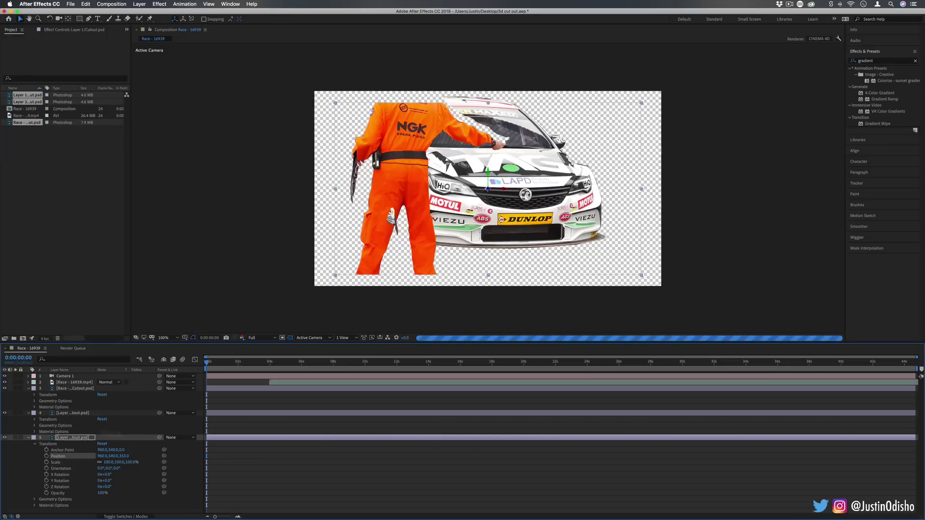
{"action": "left_click", "coordinate": [34, 420]}
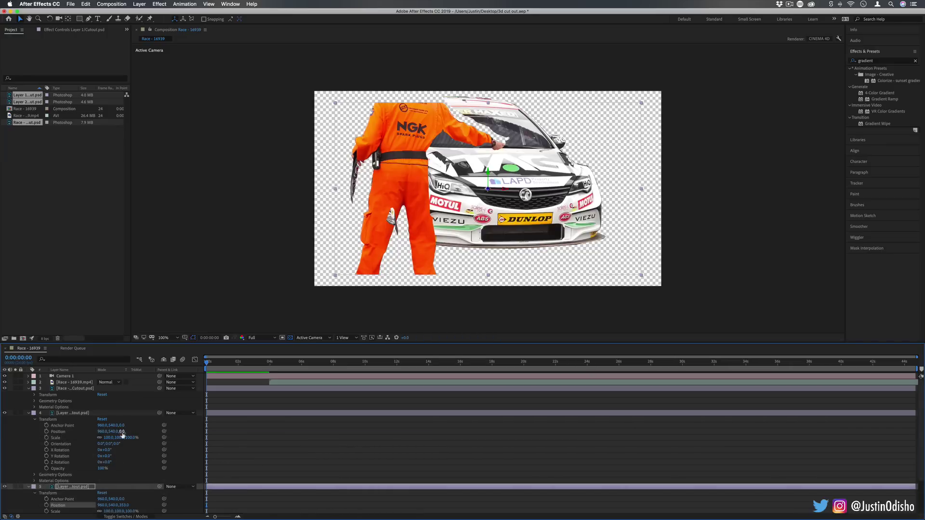
{"action": "left_click_drag", "start_coordinate": [122, 433], "coordinate": [111, 432]}
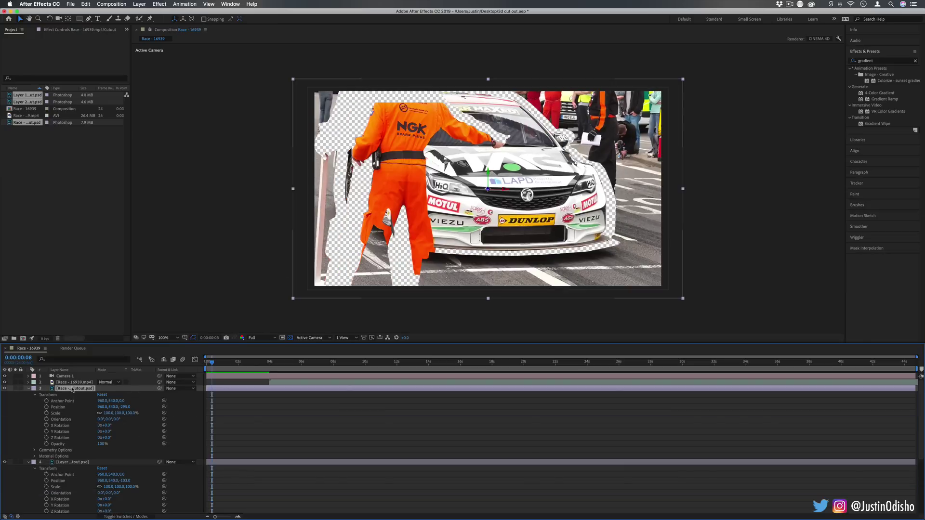
- Move the race video cutout to the bottom and Layer 2/Cutout.psd below Layer 1/Cutout.psd
{"action": "left_click", "coordinate": [29, 463]}
{"action": "left_click", "coordinate": [29, 468]}
{"action": "left_click_drag", "start_coordinate": [93, 371], "coordinate": [143, 370]}
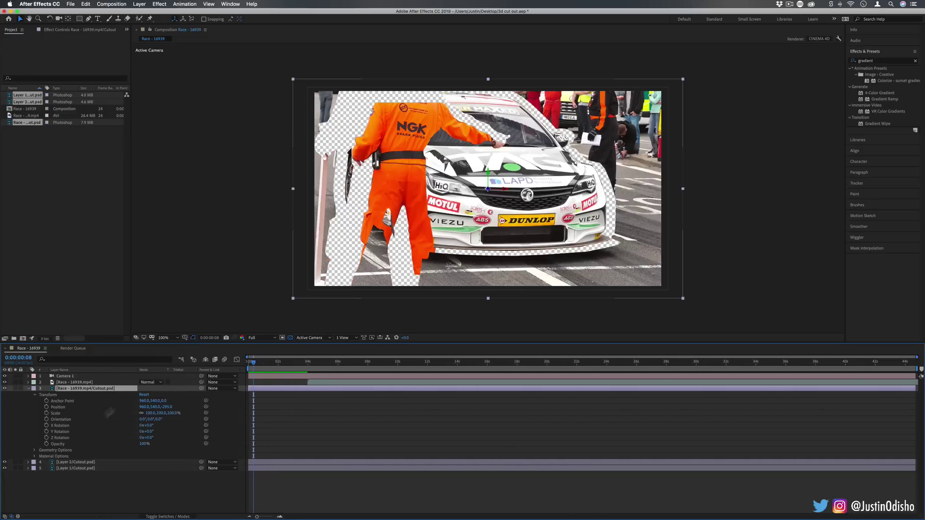
{"action": "left_click_drag", "start_coordinate": [81, 392], "coordinate": [80, 475]}
{"action": "left_click_drag", "start_coordinate": [76, 389], "coordinate": [81, 403]}
{"action": "left_click_drag", "start_coordinate": [165, 413], "coordinate": [193, 413]}
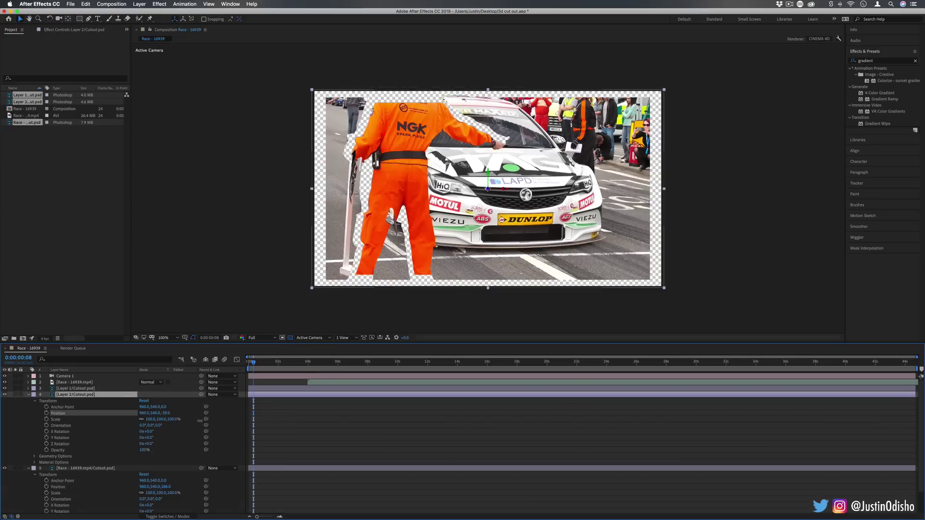
- Check the cutout depths (layer 3 Z -292, layer 4 Z -104), then select Camera 1 with its Transform showing
{"action": "left_click", "coordinate": [30, 389]}
{"action": "scroll", "coordinate": [638, 457], "scroll_direction": "down", "scroll_amount": 1}
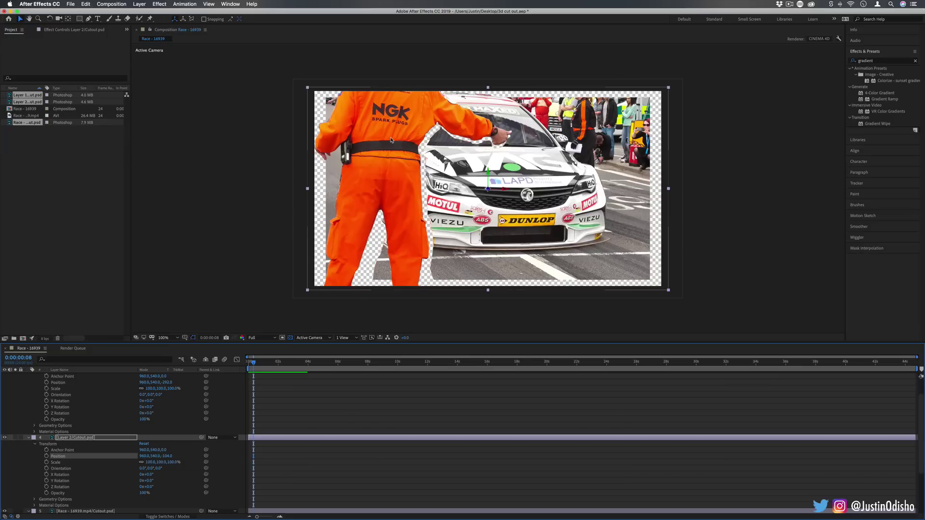
{"action": "scroll", "coordinate": [85, 413], "scroll_direction": "up", "scroll_amount": 2}
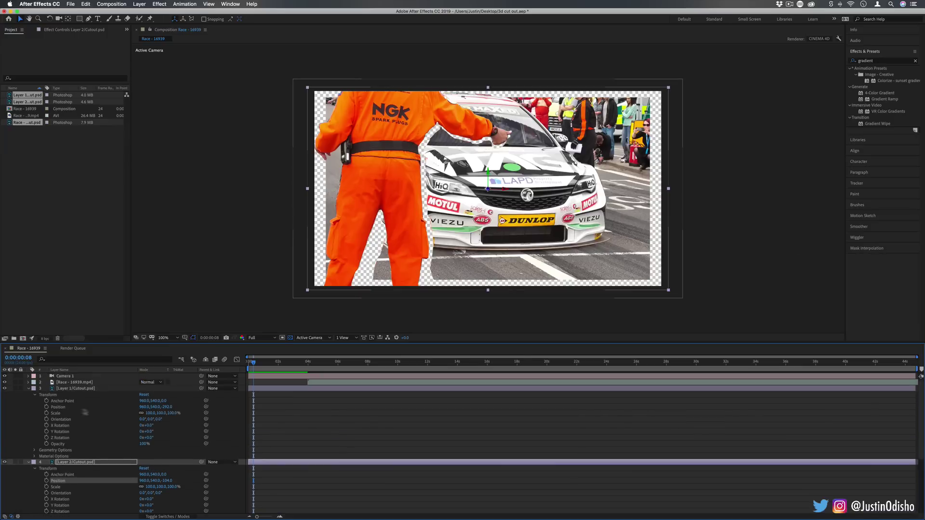
{"action": "left_click", "coordinate": [29, 389]}
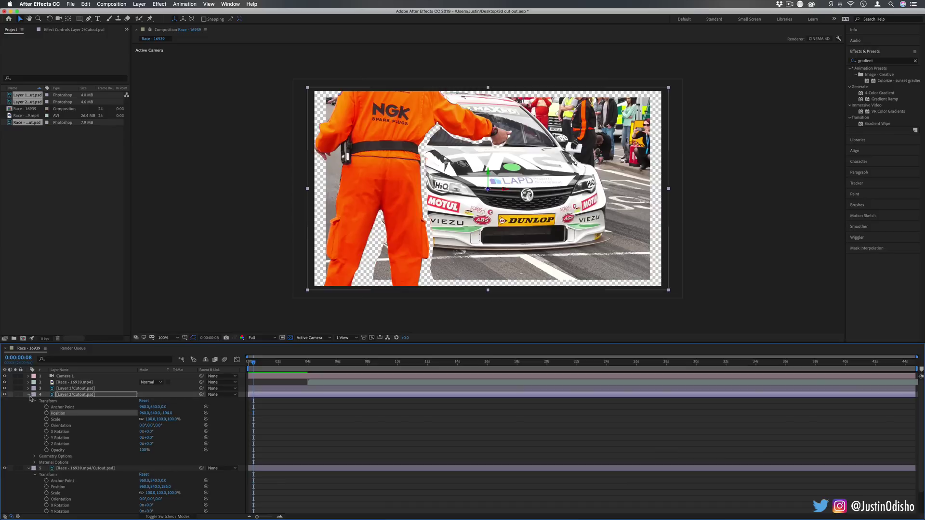
{"action": "left_click", "coordinate": [28, 394]}
{"action": "left_click", "coordinate": [29, 401]}
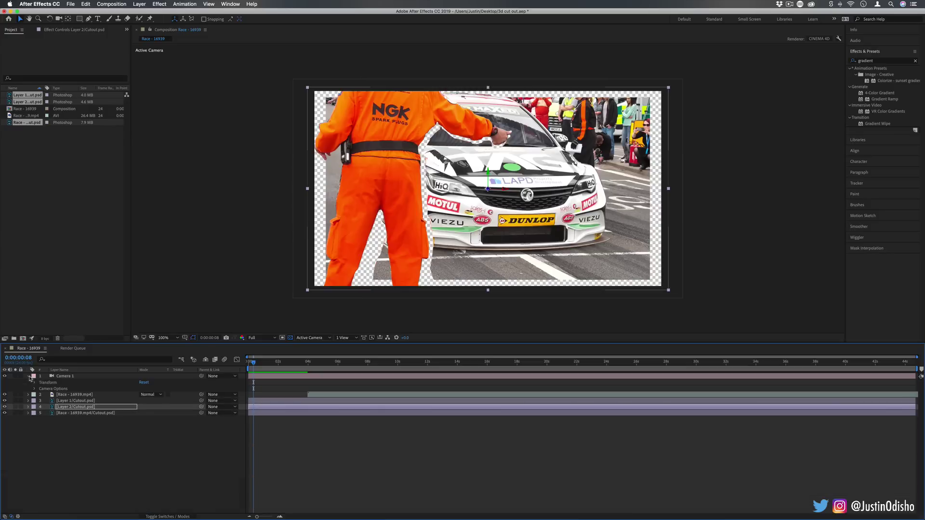
{"action": "left_click", "coordinate": [29, 377]}
{"action": "left_click", "coordinate": [35, 382]}
{"action": "left_click", "coordinate": [51, 383]}
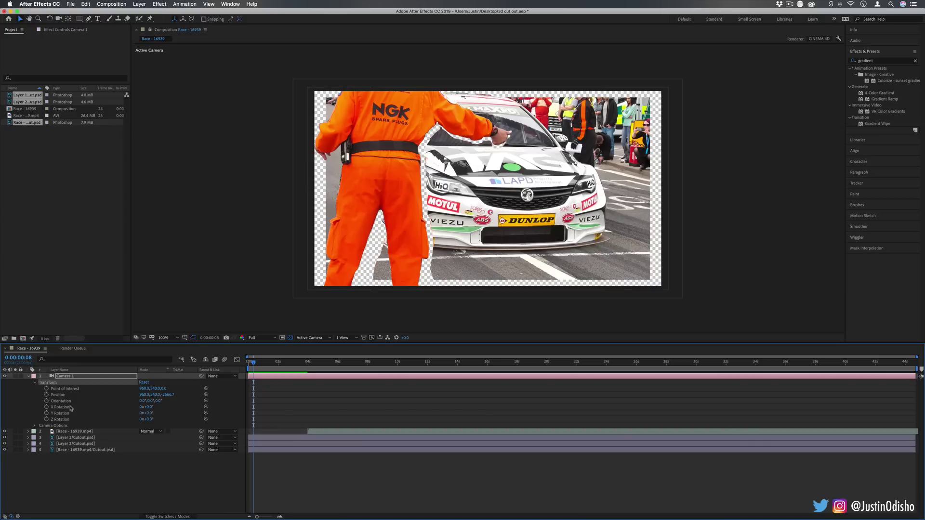
- Rotate Camera 1 to -25° Y, set its Position X to 1466, and return to frame 0
{"action": "key", "text": "super"}
{"action": "left_click_drag", "start_coordinate": [147, 413], "coordinate": [688, 410]}
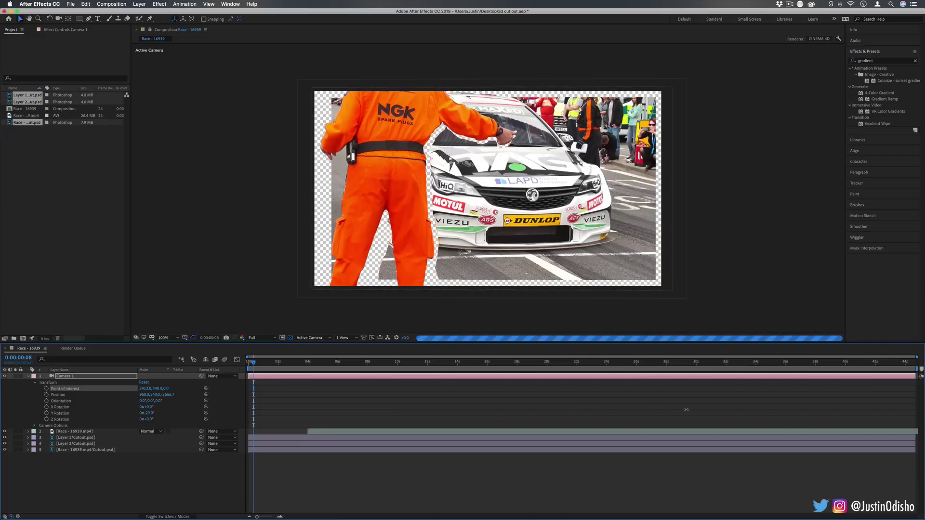
{"action": "left_click", "coordinate": [144, 395]}
{"action": "type", "text": "1466"}
{"action": "key", "text": "Return"}
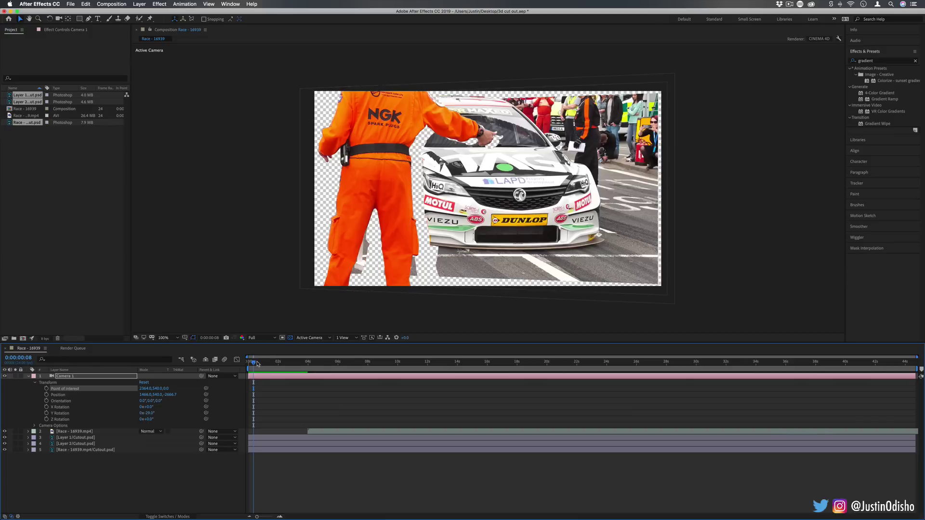
{"action": "key", "text": "Home"}
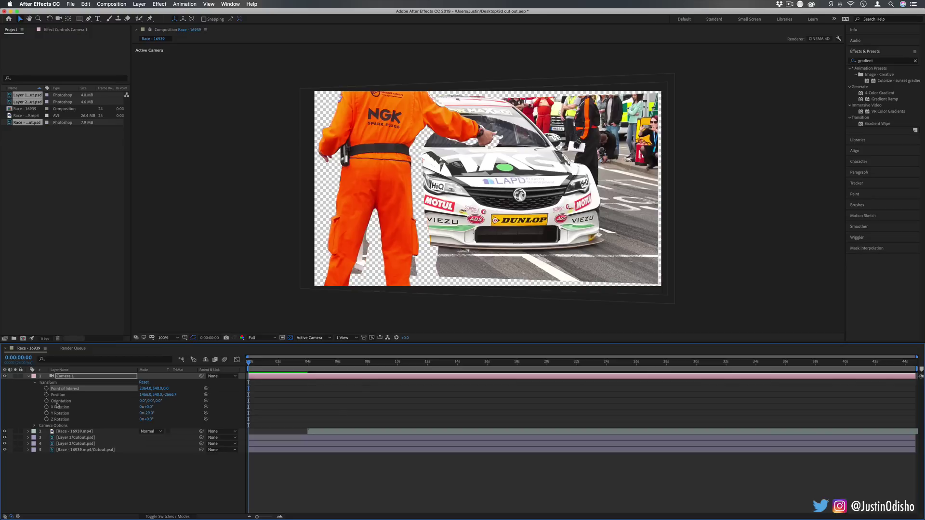
- Set starting keyframes on Camera 1's Point of Interest, Position and Y Rotation
{"action": "left_click", "coordinate": [46, 389]}
{"action": "left_click", "coordinate": [47, 395]}
{"action": "left_click", "coordinate": [46, 413]}
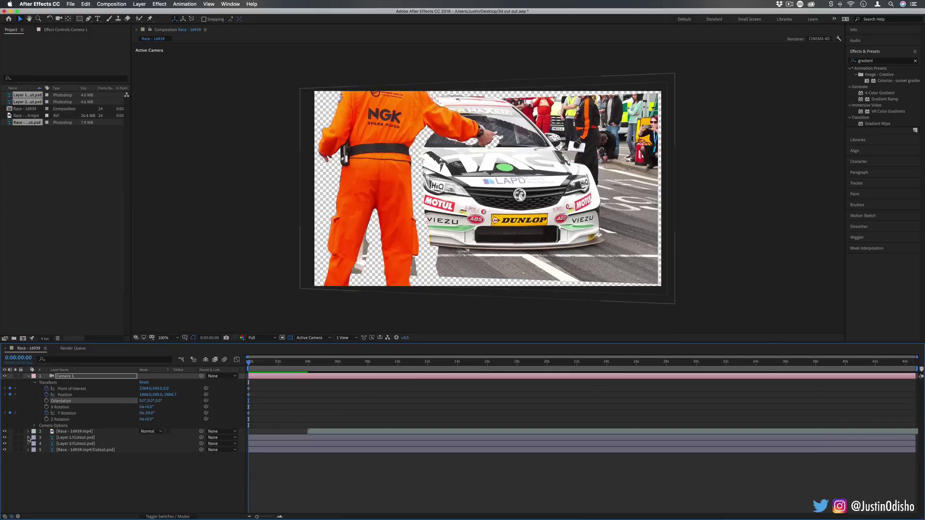
- Keyframe the cutout layers' starting Positions and move the time to 0:00:03:23
{"action": "left_click", "coordinate": [28, 437]}
{"action": "scroll", "coordinate": [53, 443], "scroll_direction": "down", "scroll_amount": 1}
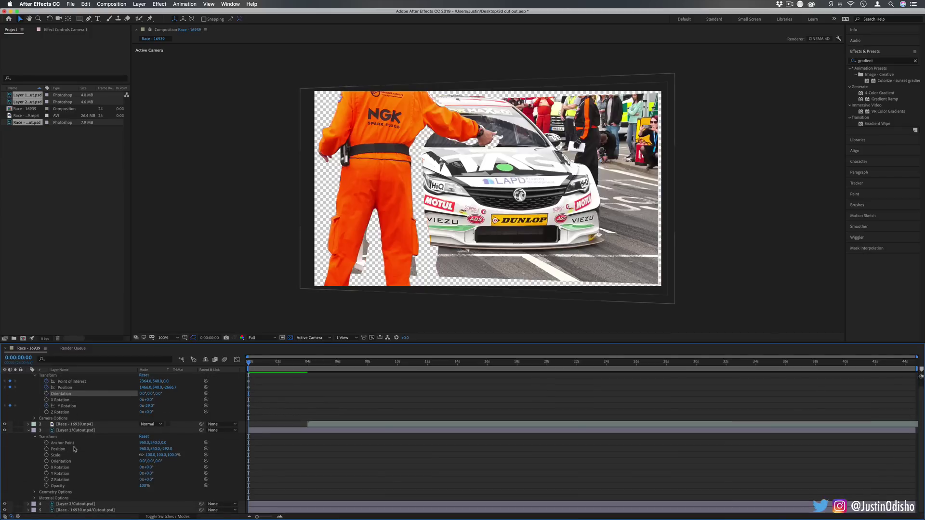
{"action": "left_click", "coordinate": [47, 449]}
{"action": "scroll", "coordinate": [47, 452], "scroll_direction": "down", "scroll_amount": 3}
{"action": "left_click", "coordinate": [47, 455]}
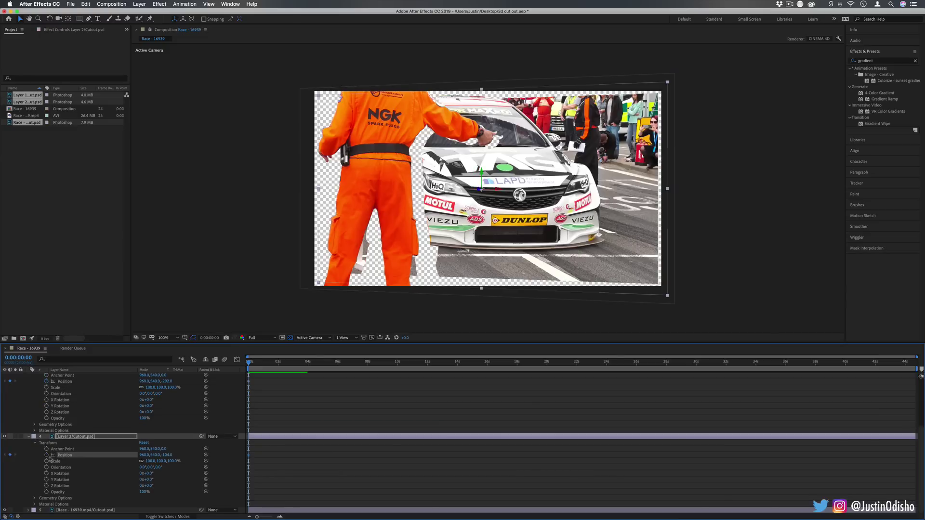
{"action": "left_click", "coordinate": [28, 511]}
{"action": "scroll", "coordinate": [91, 479], "scroll_direction": "down", "scroll_amount": 3}
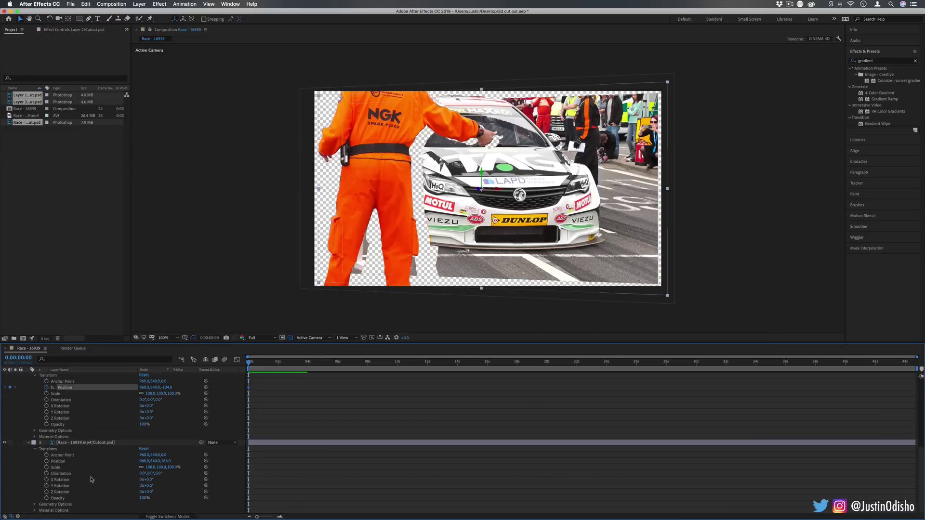
{"action": "left_click", "coordinate": [46, 461]}
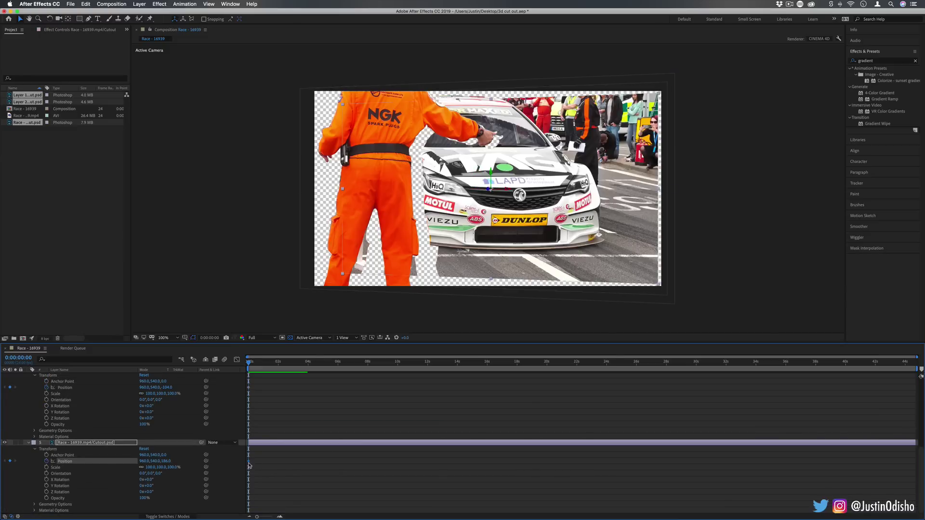
{"action": "scroll", "coordinate": [249, 466], "scroll_direction": "up", "scroll_amount": 10}
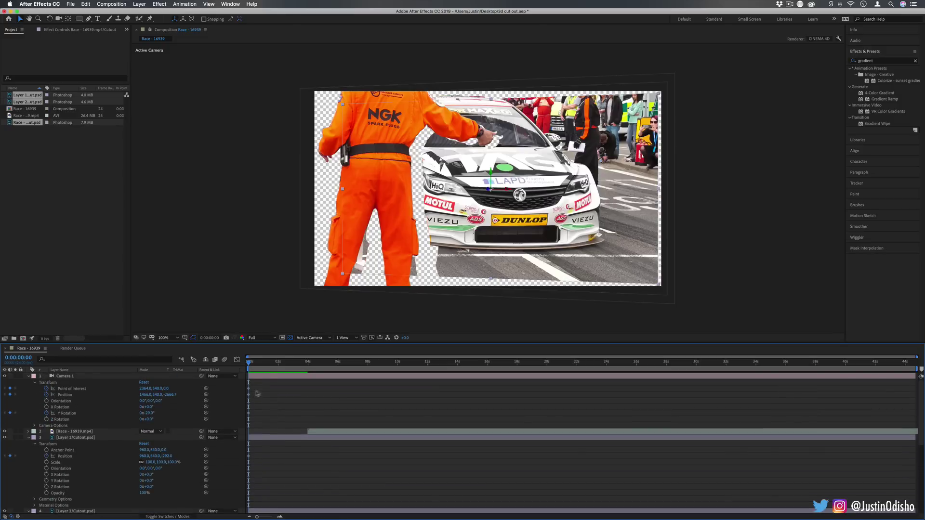
{"action": "left_click_drag", "start_coordinate": [258, 366], "coordinate": [308, 368]}
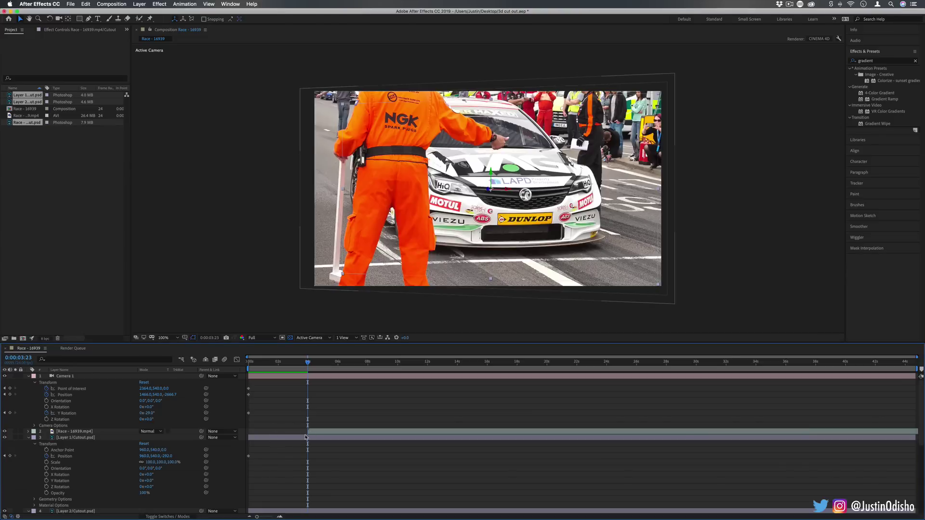
- Reset the Race cutout layer's and Camera 1's Transform to defaults at 0:00:03:23
{"action": "scroll", "coordinate": [179, 449], "scroll_direction": "down", "scroll_amount": 5}
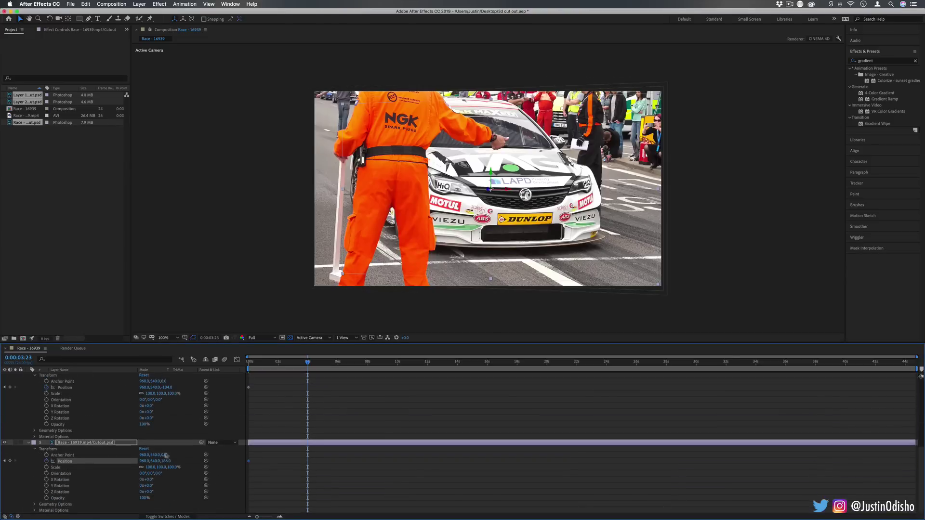
{"action": "left_click", "coordinate": [144, 449]}
{"action": "scroll", "coordinate": [177, 450], "scroll_direction": "up", "scroll_amount": 3}
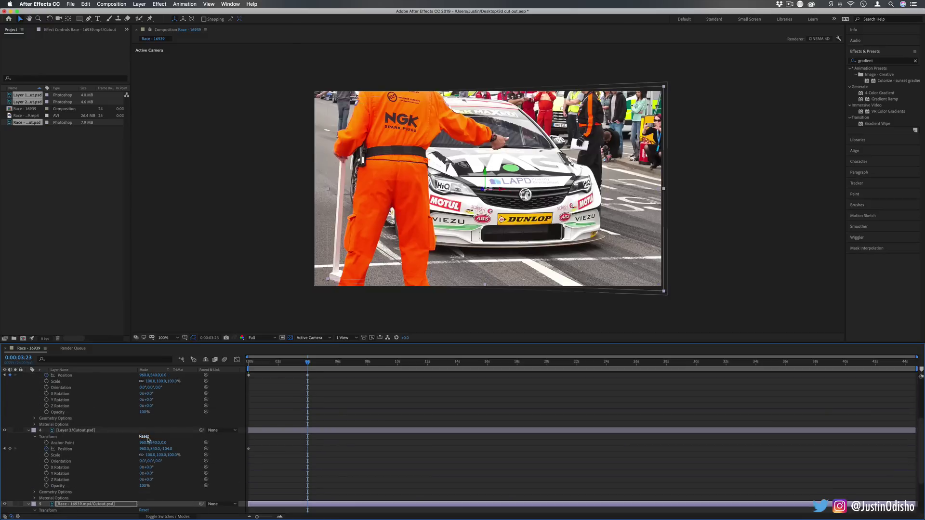
{"action": "scroll", "coordinate": [192, 447], "scroll_direction": "up", "scroll_amount": 3}
{"action": "scroll", "coordinate": [194, 446], "scroll_direction": "up", "scroll_amount": 1}
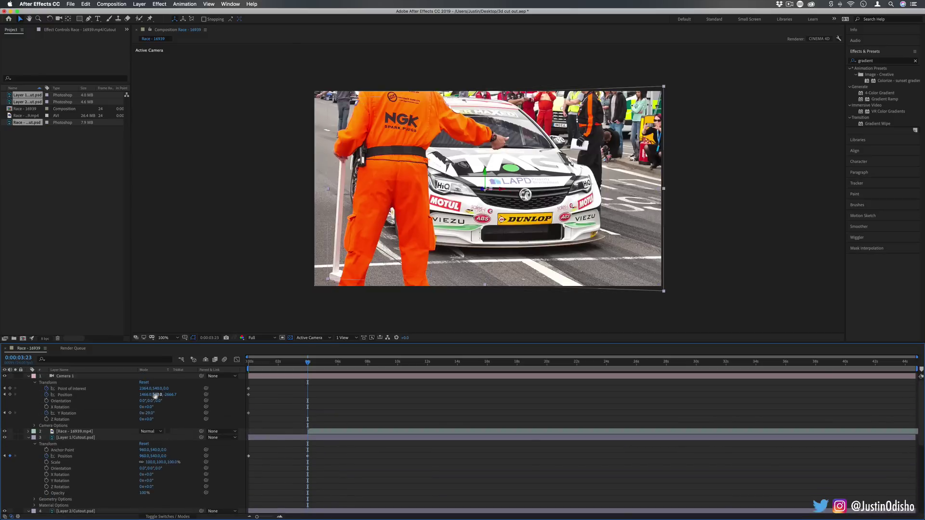
{"action": "left_click", "coordinate": [144, 383]}
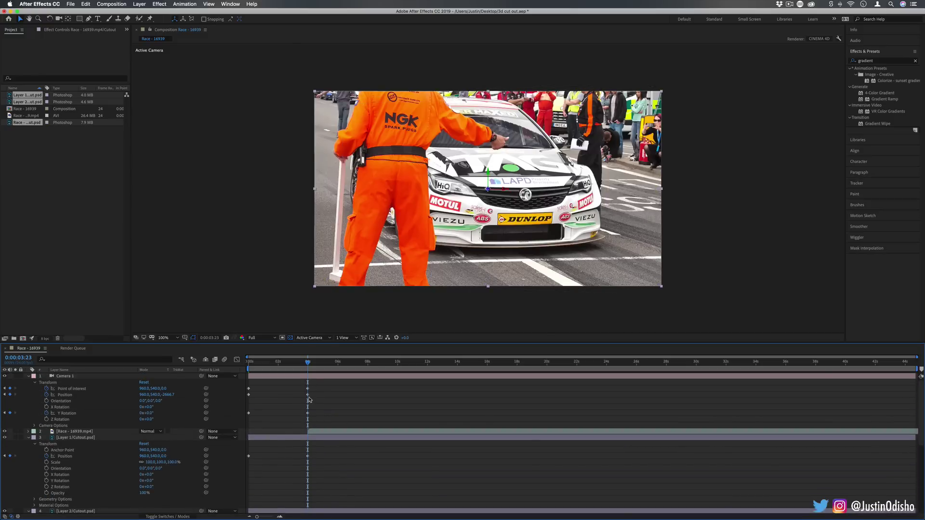
{"action": "scroll", "coordinate": [309, 400], "scroll_direction": "down", "scroll_amount": 6}
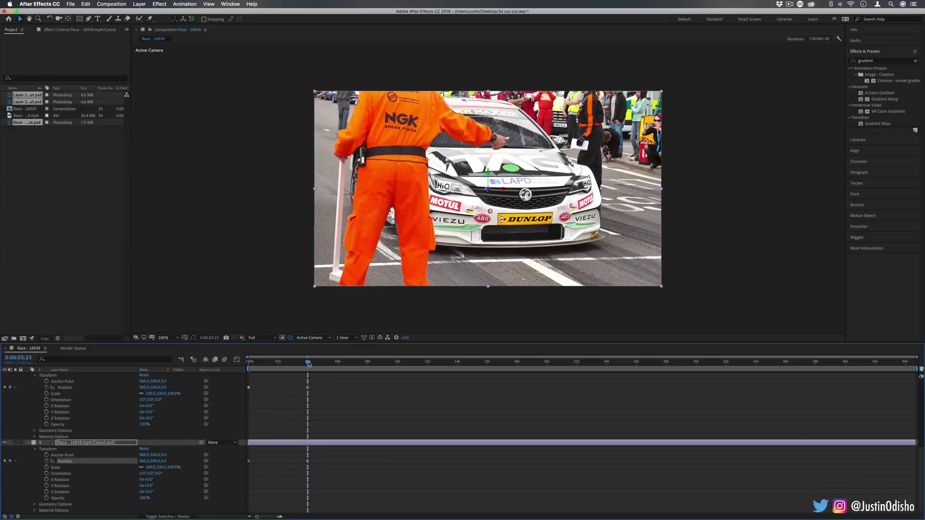
- Preview the camera animation from the start, checking the move around two seconds
{"action": "left_click_drag", "start_coordinate": [309, 365], "coordinate": [183, 364]}
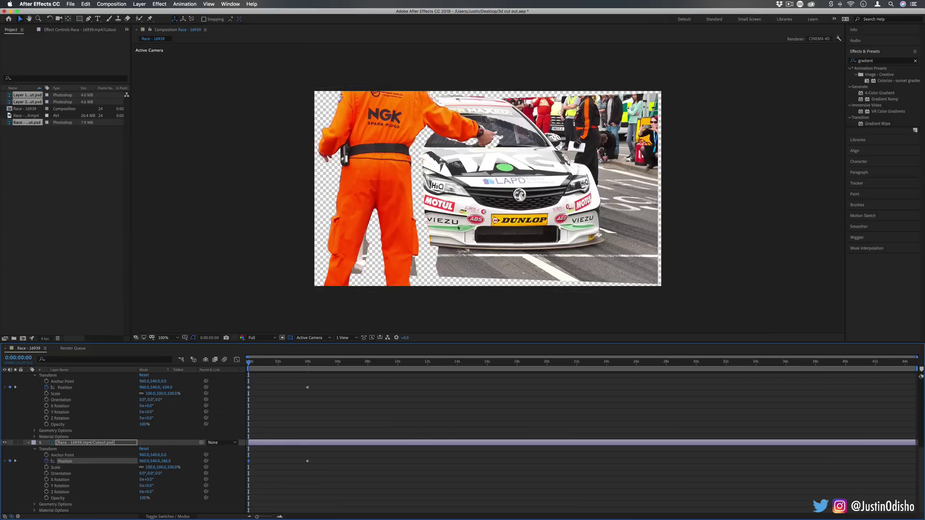
{"action": "key", "text": "space"}
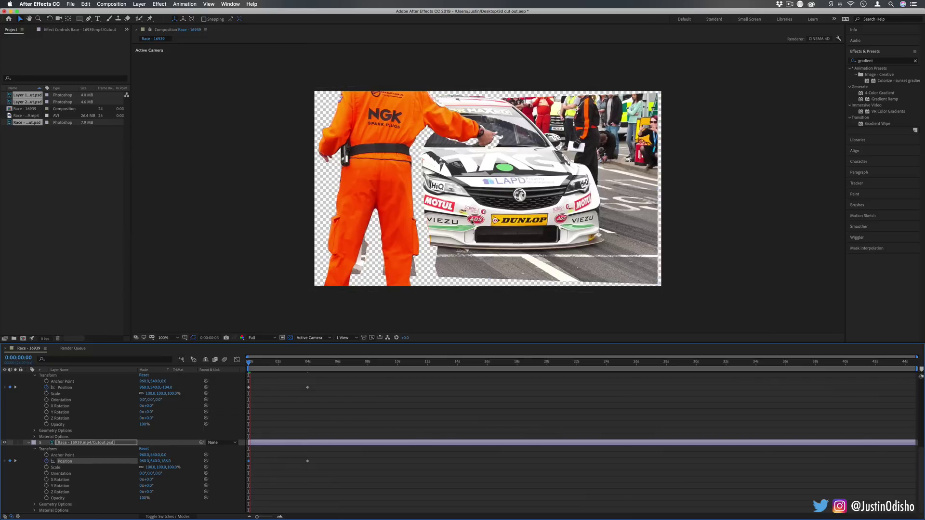
{"action": "left_click_drag", "start_coordinate": [249, 364], "coordinate": [289, 365]}
{"action": "key", "text": "space"}
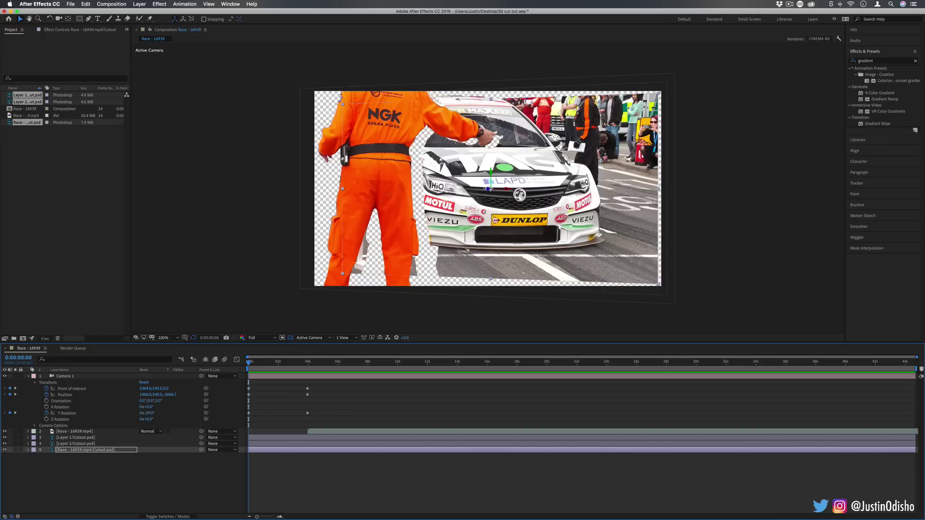
- Create a new black solid and place it beneath all other layers
{"action": "left_click", "coordinate": [139, 3]}
{"action": "mouse_move", "coordinate": [156, 16]}
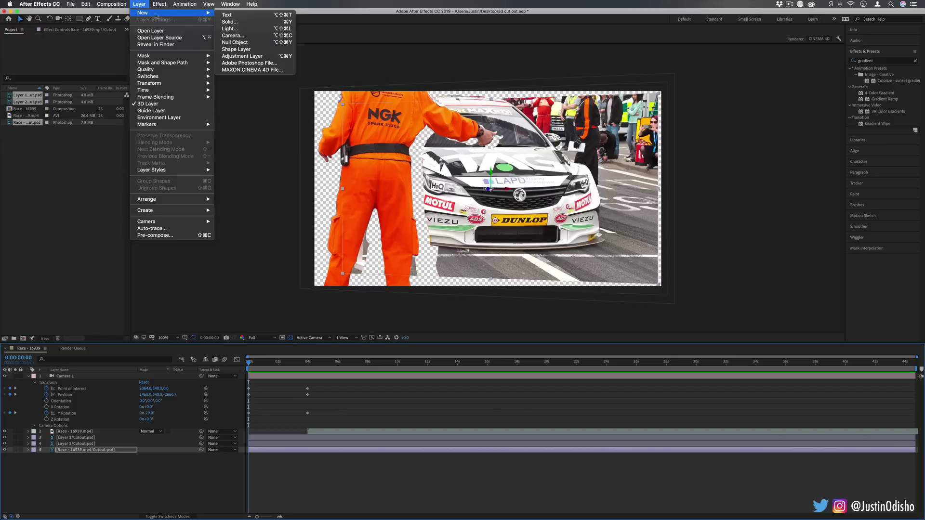
{"action": "left_click", "coordinate": [230, 21]}
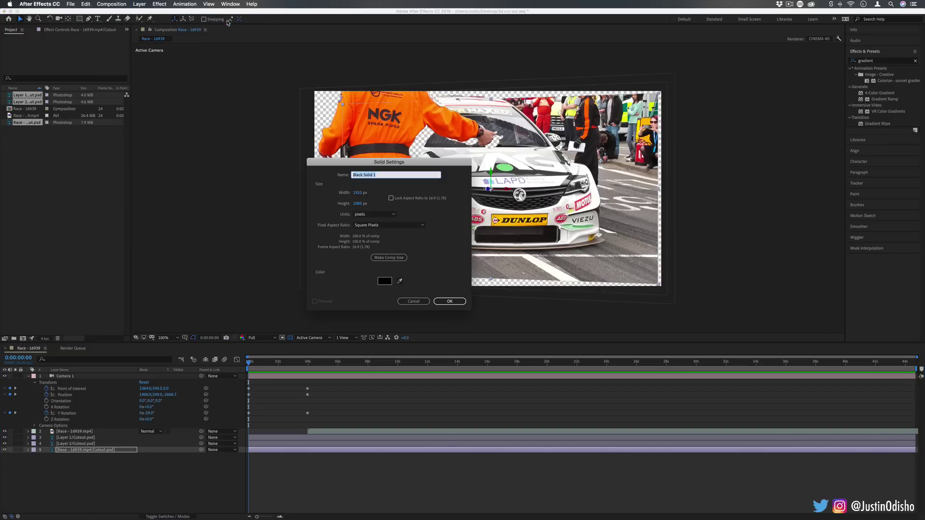
{"action": "key", "text": "Return"}
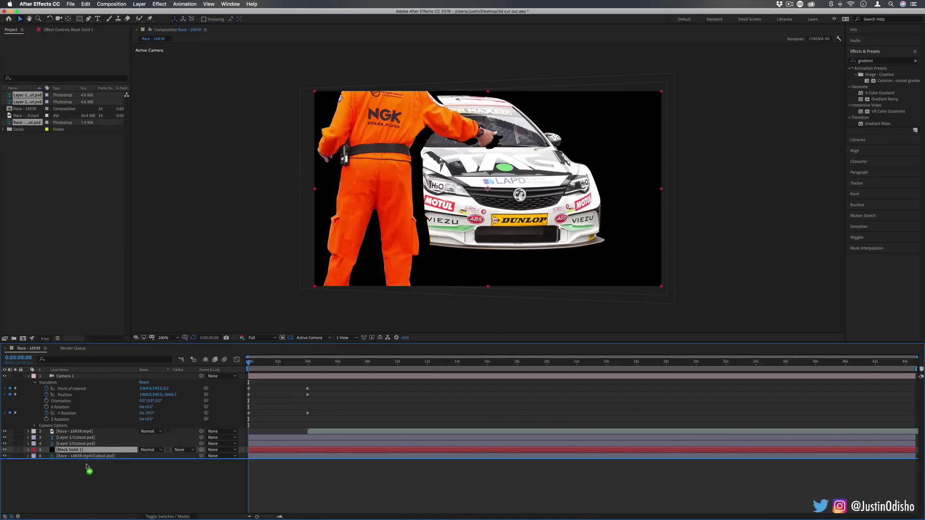
{"action": "left_click_drag", "start_coordinate": [86, 466], "coordinate": [93, 467]}
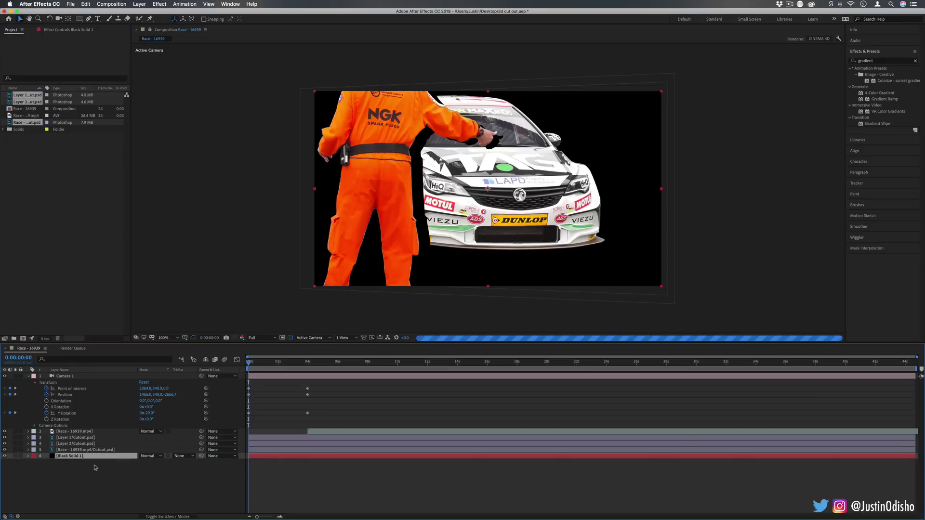
{"action": "left_click", "coordinate": [120, 474]}
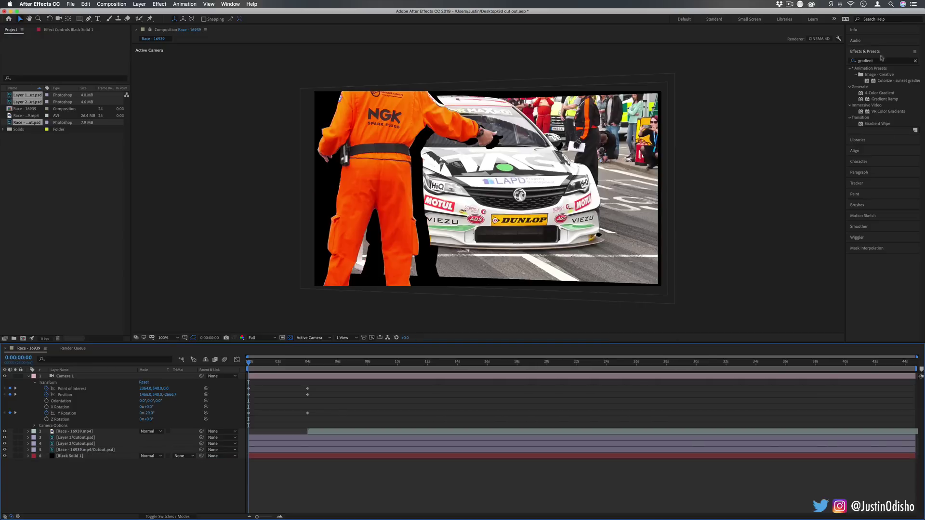
- Apply the Gradient Ramp effect to the black solid
{"action": "left_click", "coordinate": [858, 61]}
{"action": "type", "text": "ramp"}
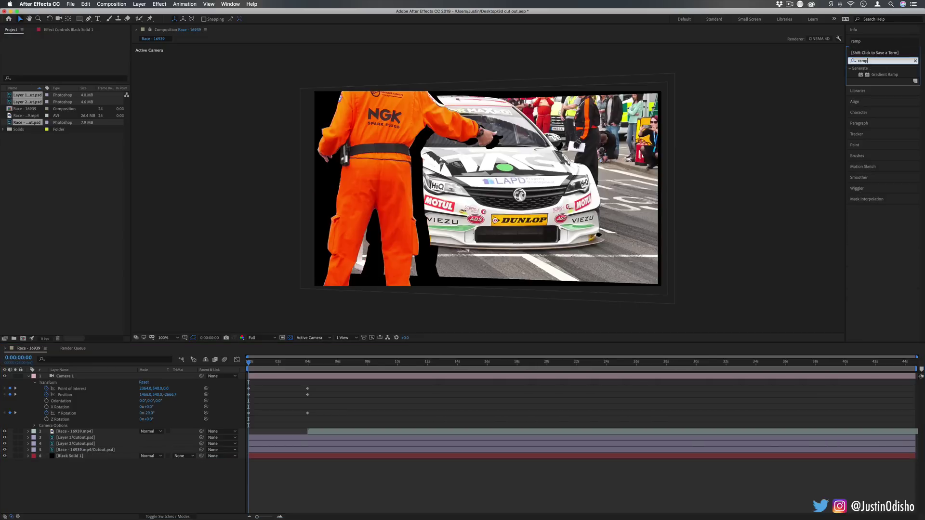
{"action": "left_click_drag", "start_coordinate": [885, 74], "coordinate": [71, 458]}
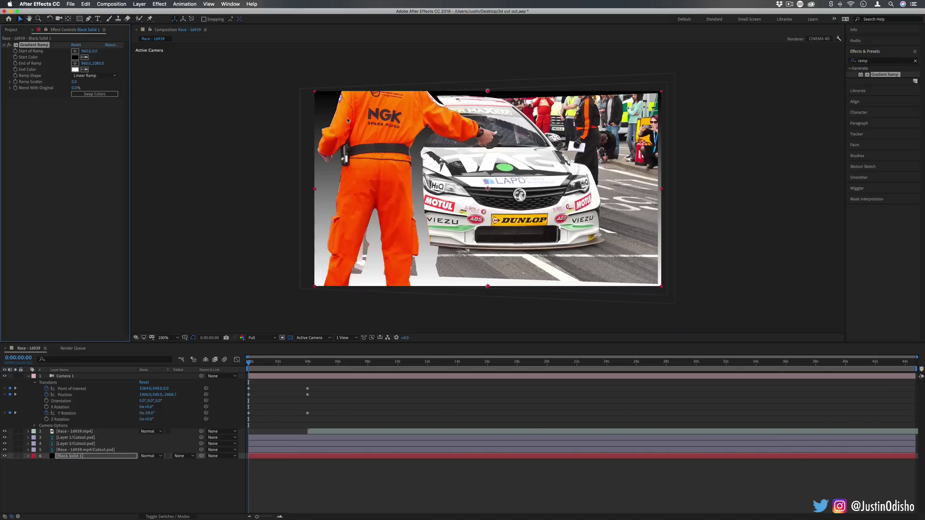
- Set the gradient's Start Color to the marshal's suit orange and End Color to road grey
{"action": "left_click", "coordinate": [75, 57]}
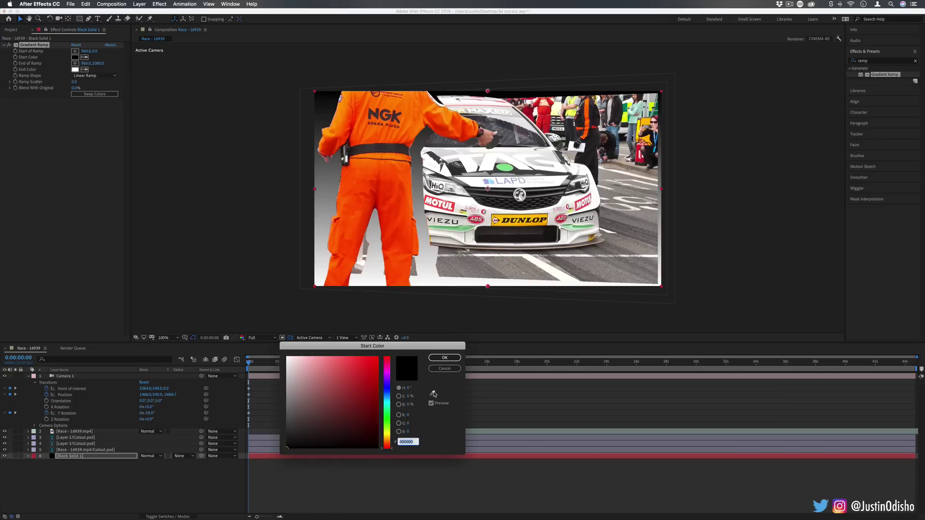
{"action": "left_click", "coordinate": [433, 394]}
{"action": "left_click", "coordinate": [391, 171]}
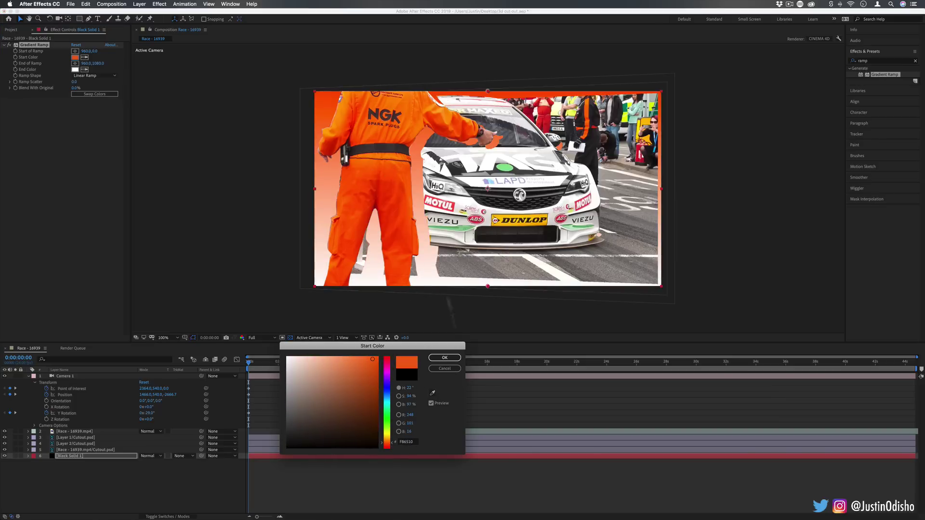
{"action": "left_click", "coordinate": [445, 357]}
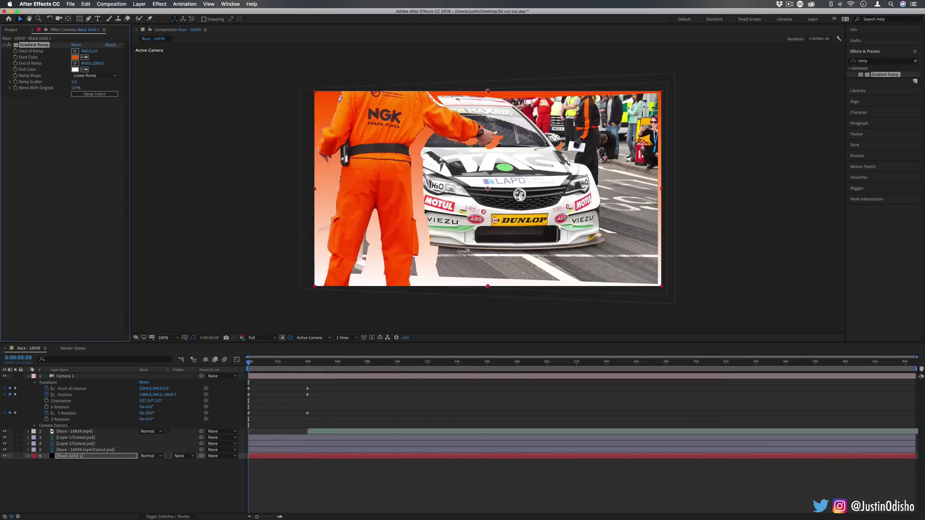
{"action": "left_click", "coordinate": [75, 70]}
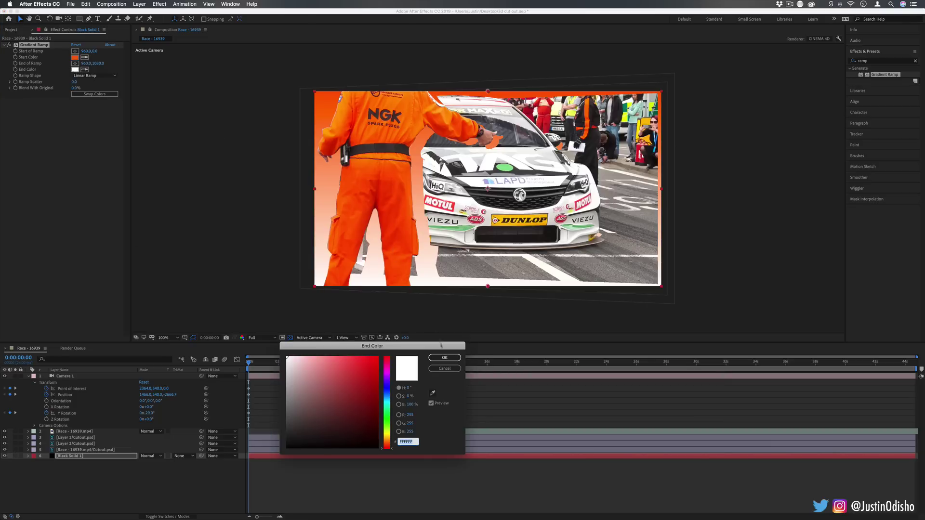
{"action": "left_click", "coordinate": [432, 393]}
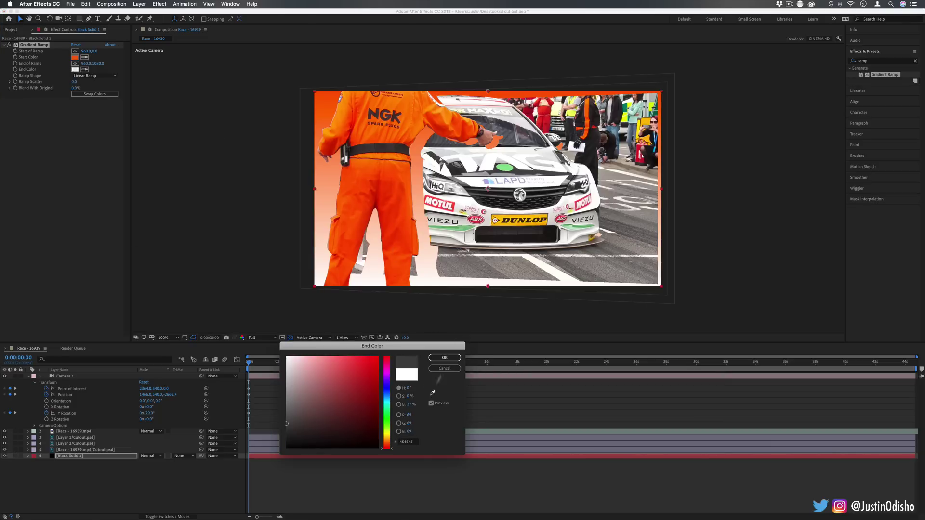
{"action": "left_click", "coordinate": [470, 261]}
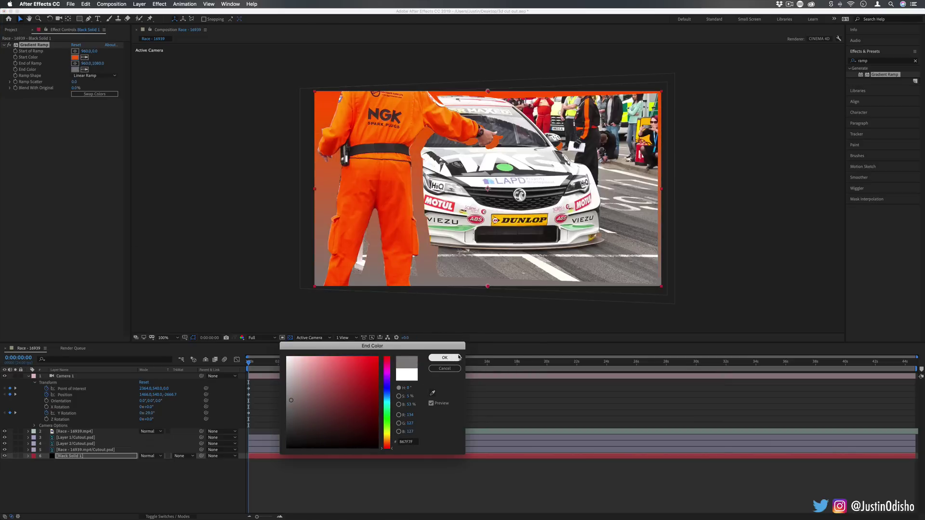
{"action": "key", "text": "Return"}
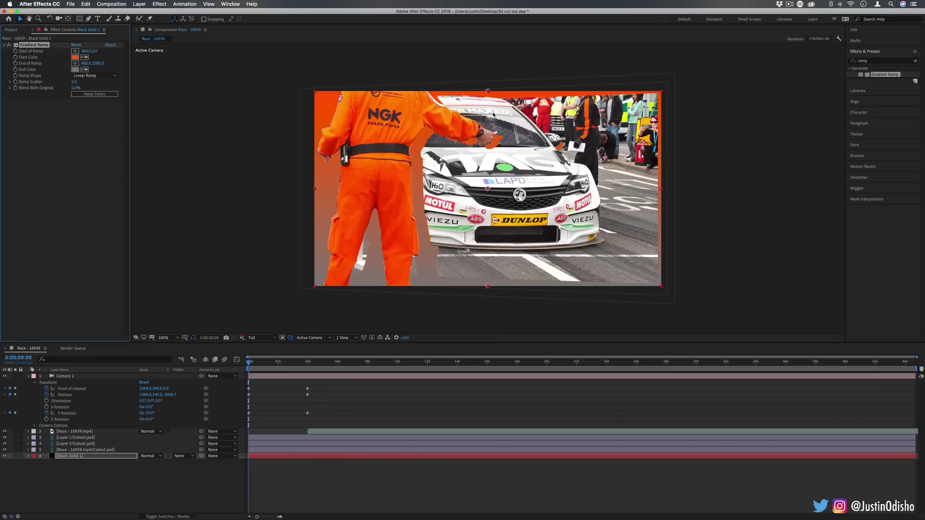